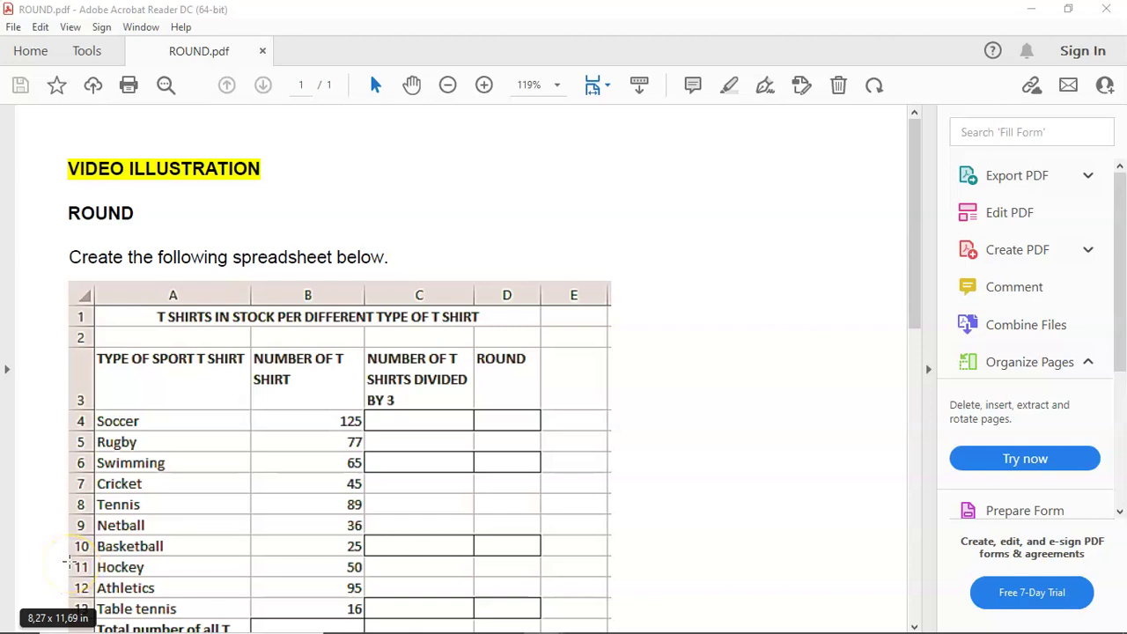
- Read the ROUND task table in ROUND.pdf, then bring the STUDENT_LIST workbook forward
{"action": "scroll", "coordinate": [69, 562], "scroll_direction": "down", "scroll_amount": 5}
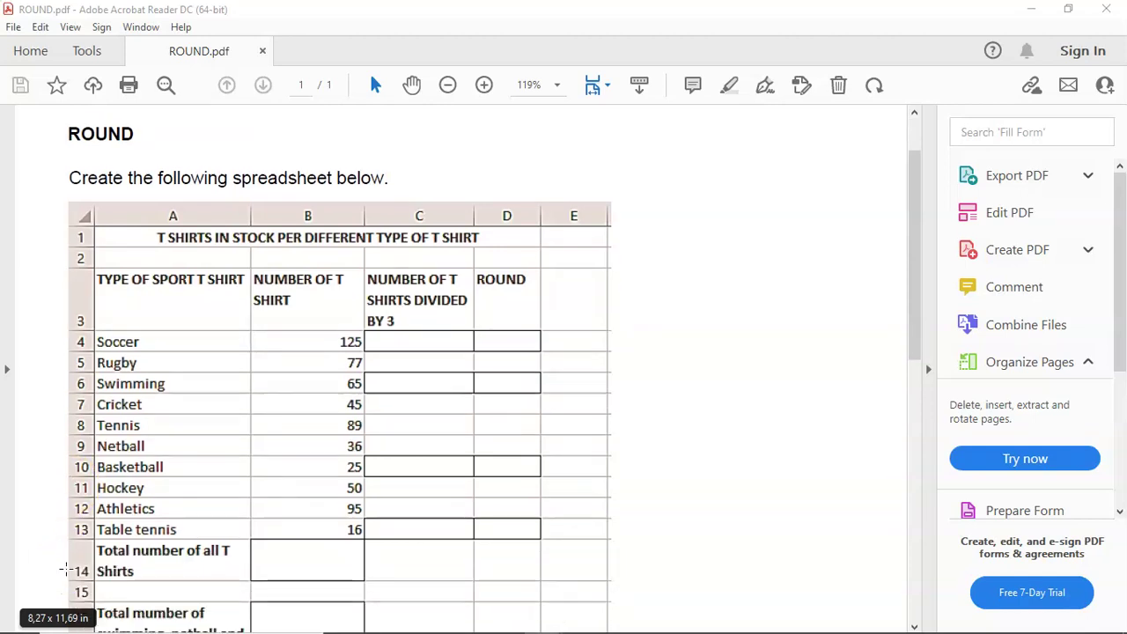
{"action": "scroll", "coordinate": [64, 569], "scroll_direction": "up", "scroll_amount": 4}
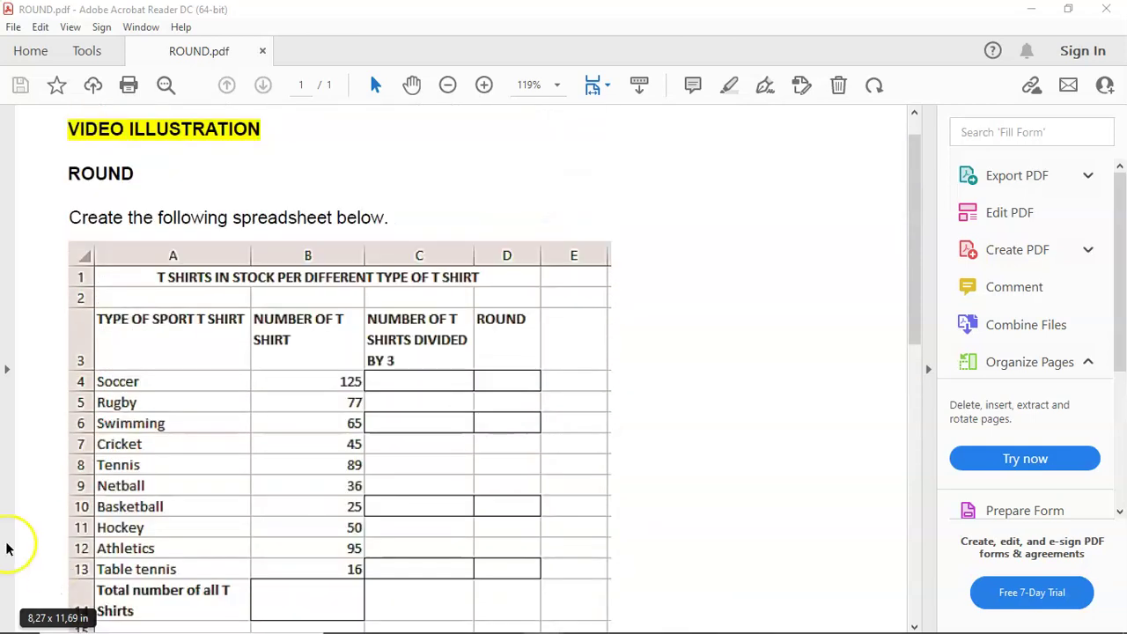
{"action": "mouse_move", "coordinate": [656, 602]}
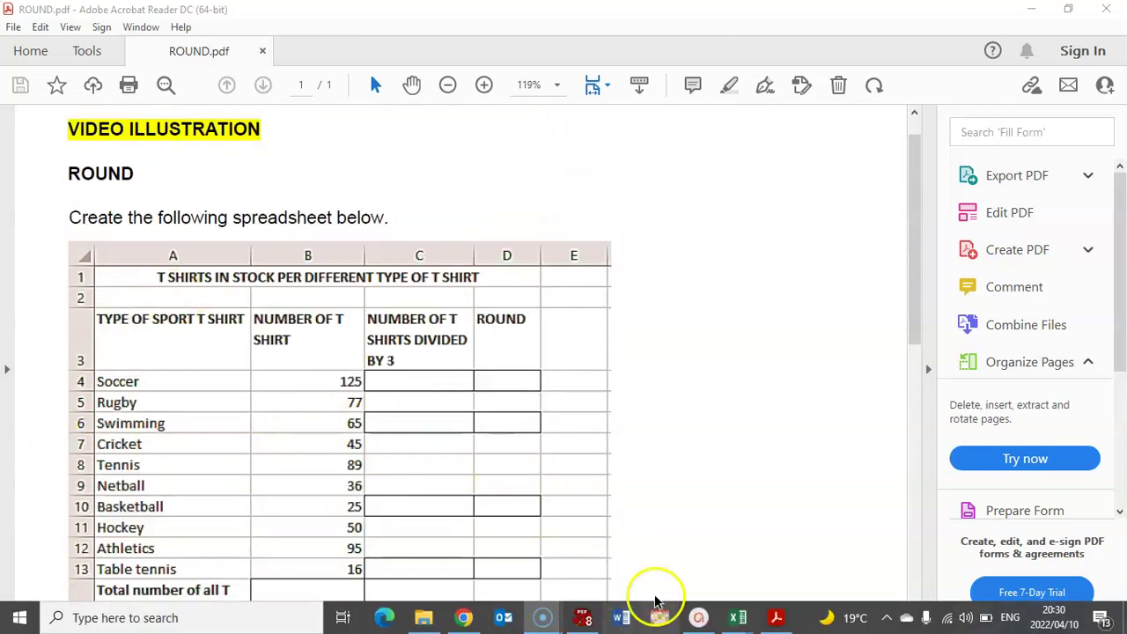
{"action": "mouse_move", "coordinate": [738, 618]}
{"action": "left_click", "coordinate": [798, 549]}
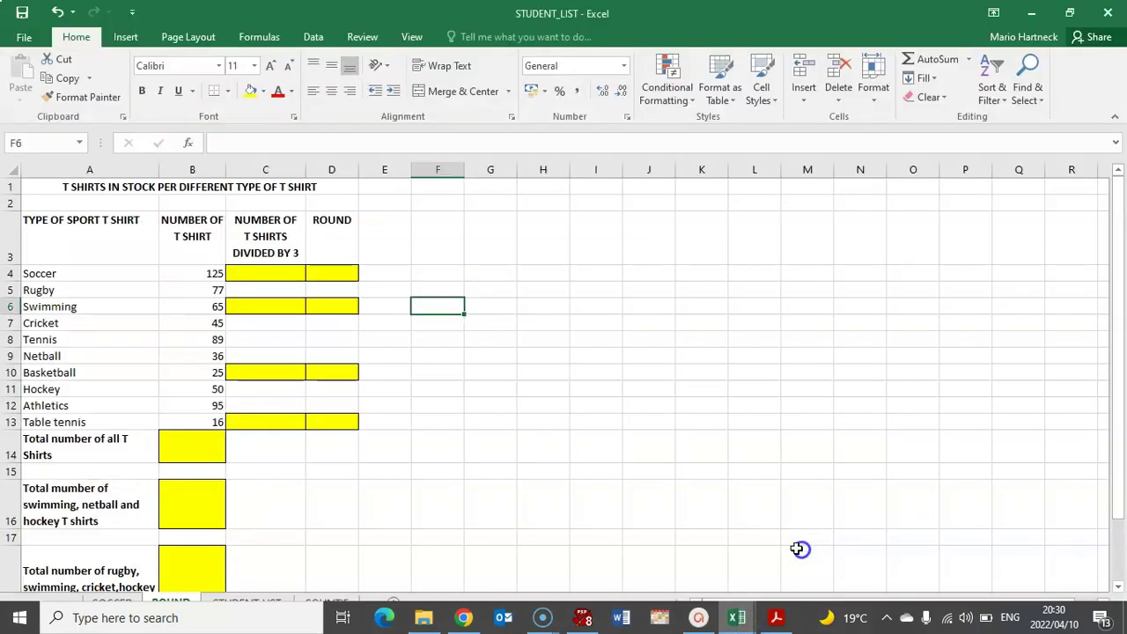
- Go back to ROUND.pdf and scroll through the instructions again
{"action": "left_click", "coordinate": [779, 617]}
{"action": "scroll", "coordinate": [488, 411], "scroll_direction": "down", "scroll_amount": 6}
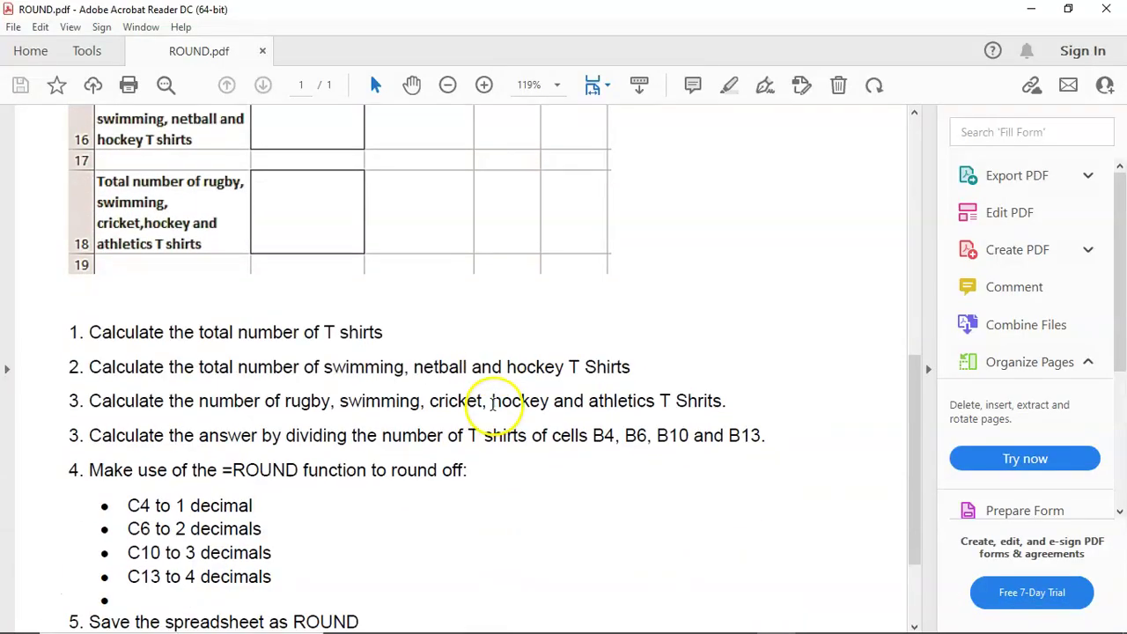
{"action": "scroll", "coordinate": [352, 331], "scroll_direction": "up", "scroll_amount": 4}
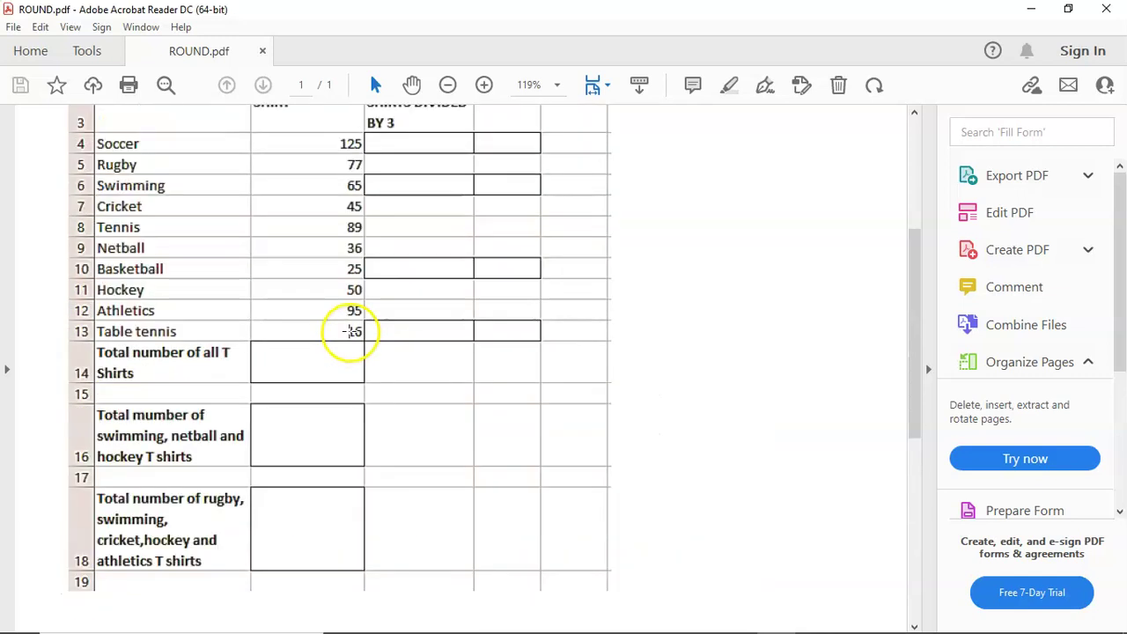
{"action": "scroll", "coordinate": [352, 331], "scroll_direction": "up", "scroll_amount": 3}
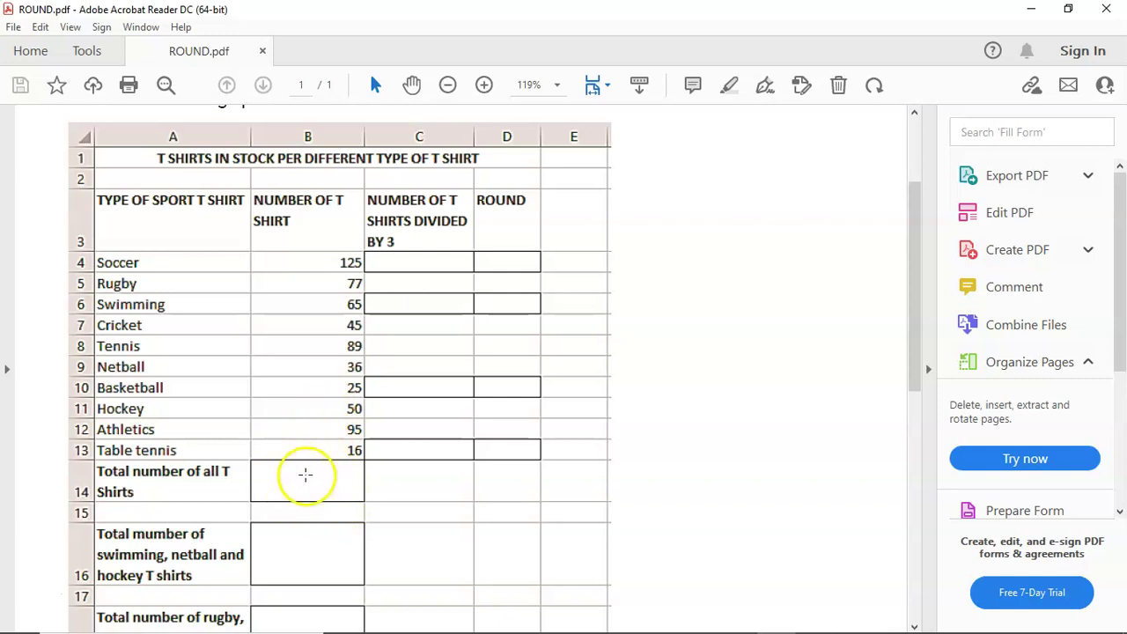
- Enter =SUM(B4:B13) in B14 to total all T-shirts, giving 623
{"action": "mouse_move", "coordinate": [855, 621]}
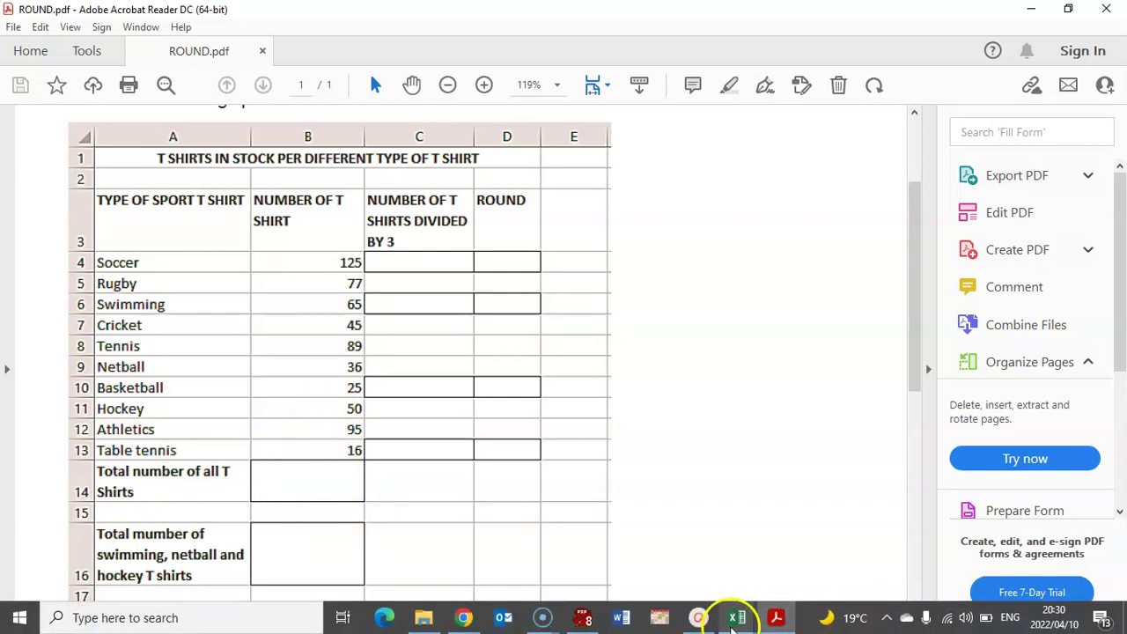
{"action": "mouse_move", "coordinate": [735, 621]}
{"action": "left_click", "coordinate": [805, 548]}
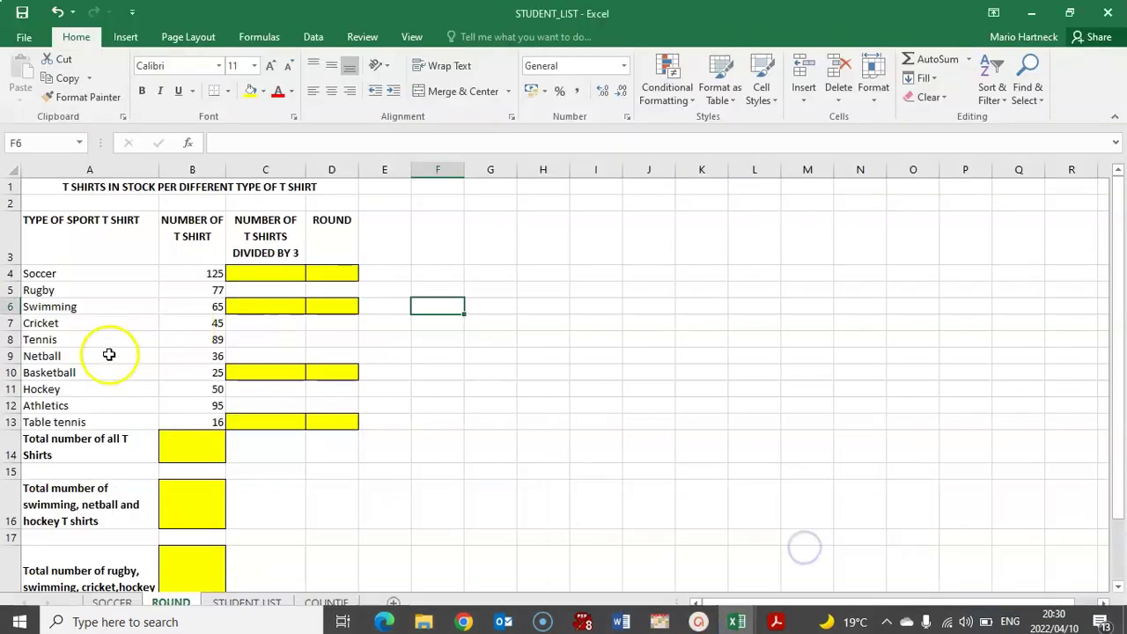
{"action": "left_click", "coordinate": [188, 439]}
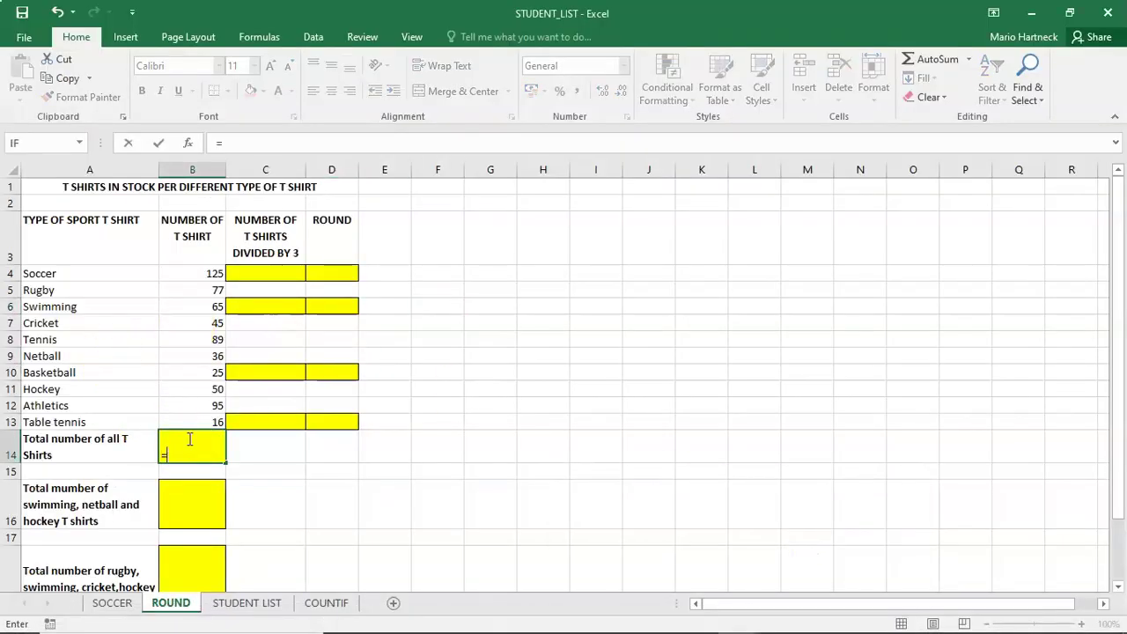
{"action": "type", "text": "=SUM("}
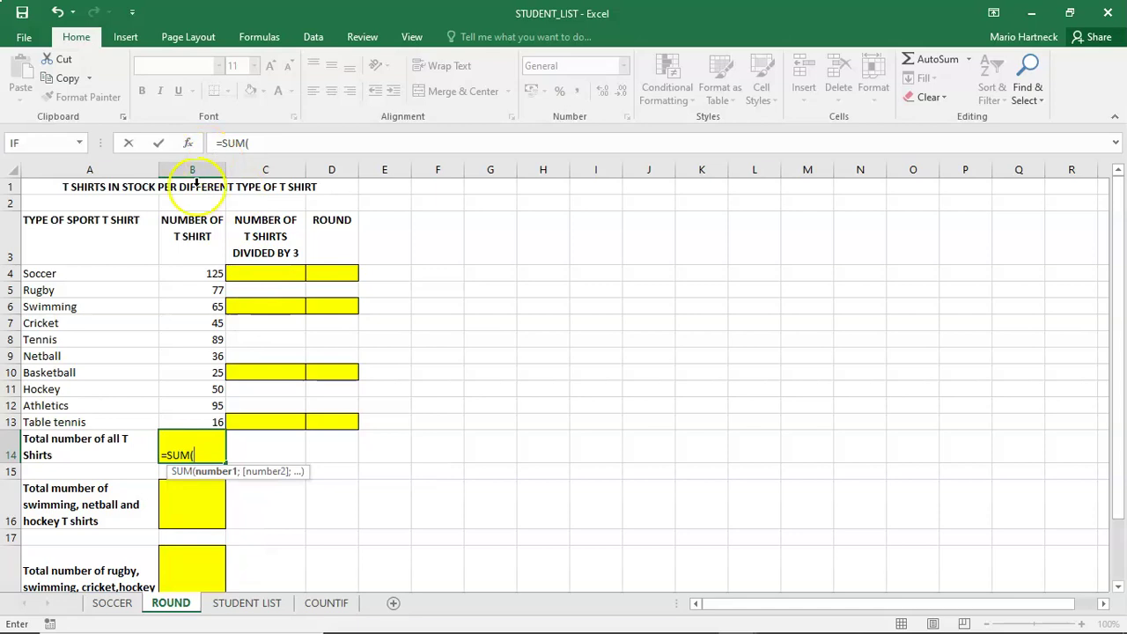
{"action": "left_click_drag", "start_coordinate": [193, 273], "coordinate": [207, 414]}
{"action": "type", "text": ")"}
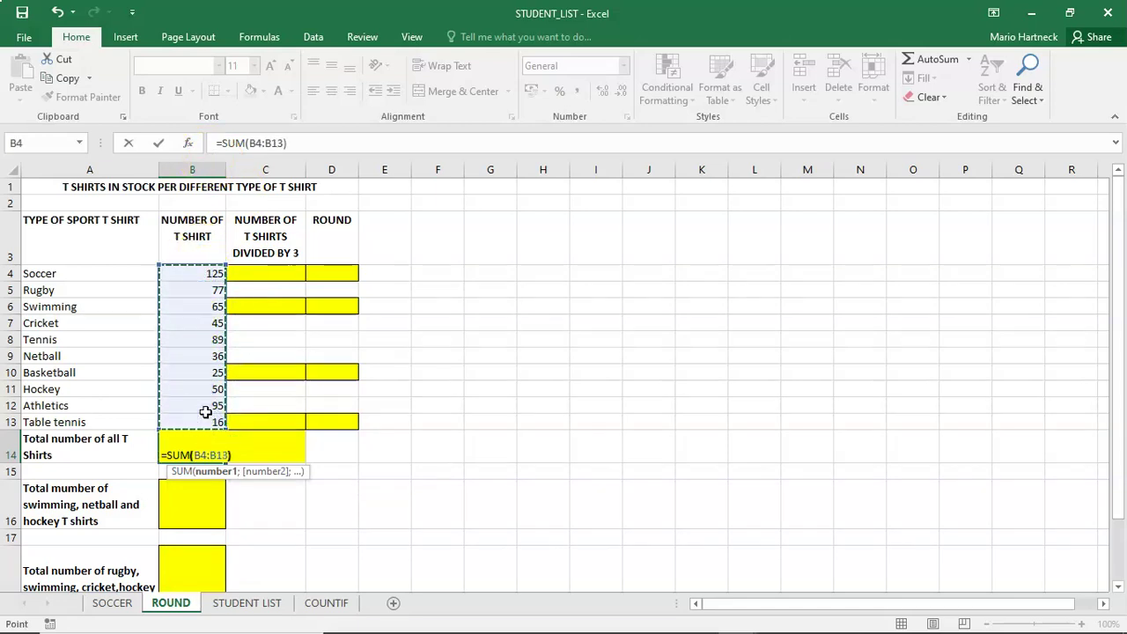
{"action": "key", "text": "Return"}
- Return to the ROUND.pdf instructions
{"action": "left_click", "coordinate": [303, 360]}
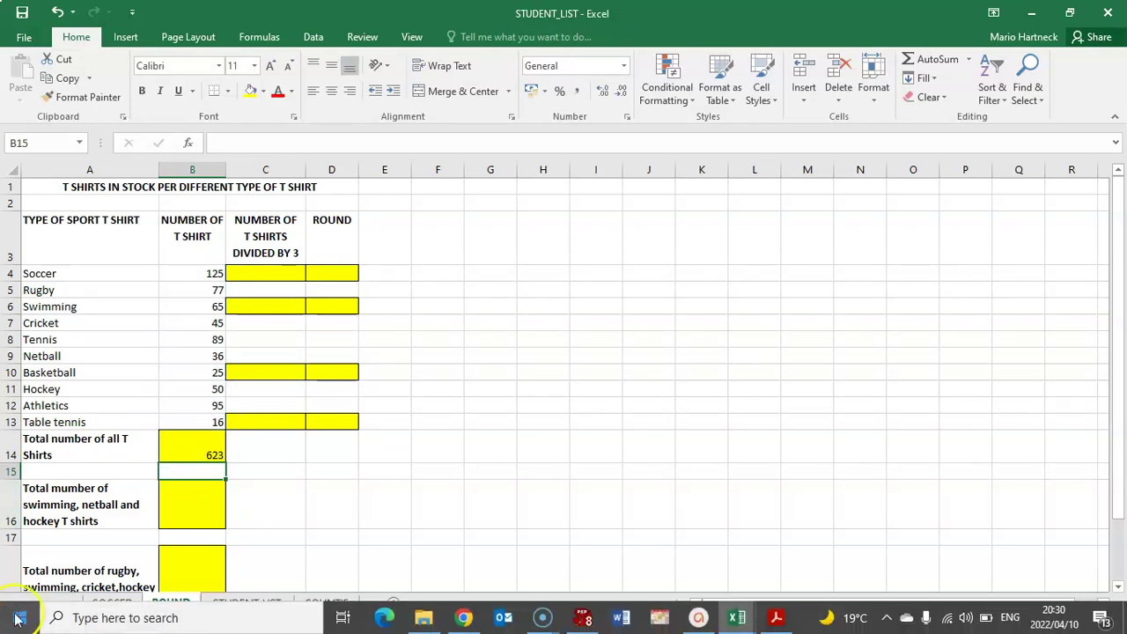
{"action": "left_click", "coordinate": [819, 625]}
{"action": "left_click", "coordinate": [776, 620]}
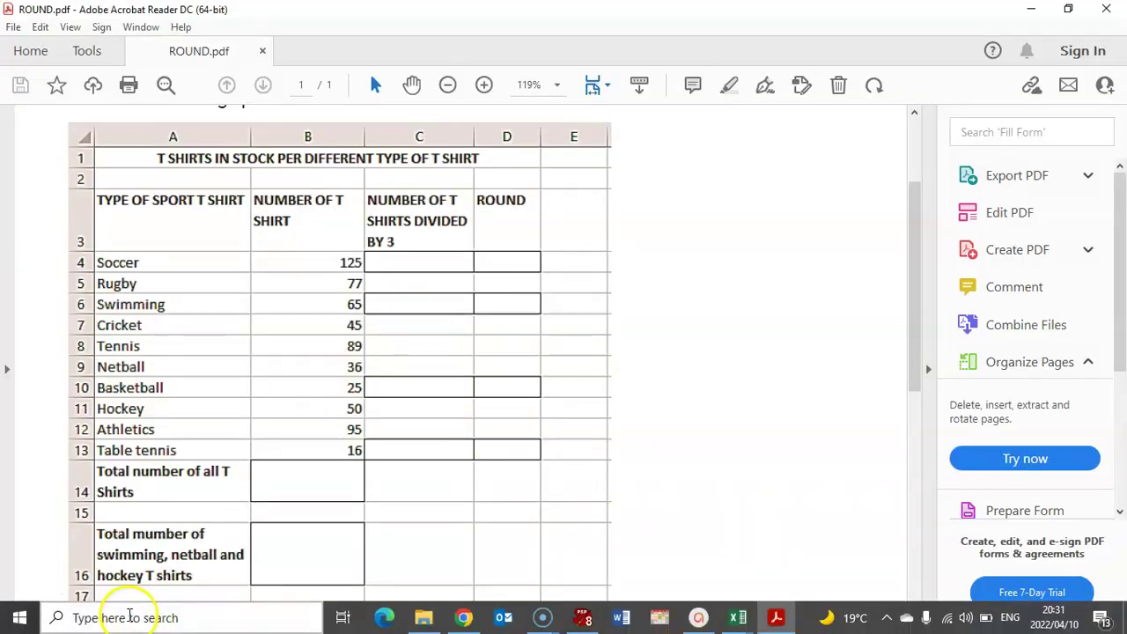
- Scroll ROUND.pdf to reread the swimming, netball and hockey total instruction
{"action": "scroll", "coordinate": [395, 403], "scroll_direction": "down", "scroll_amount": 6}
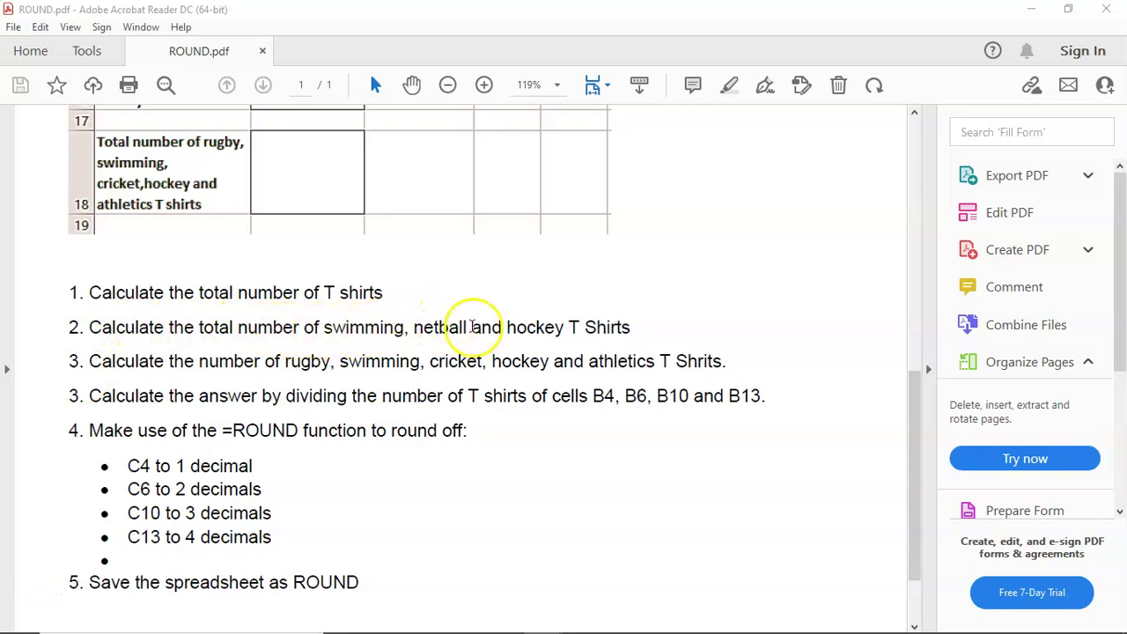
{"action": "scroll", "coordinate": [552, 370], "scroll_direction": "up", "scroll_amount": 9}
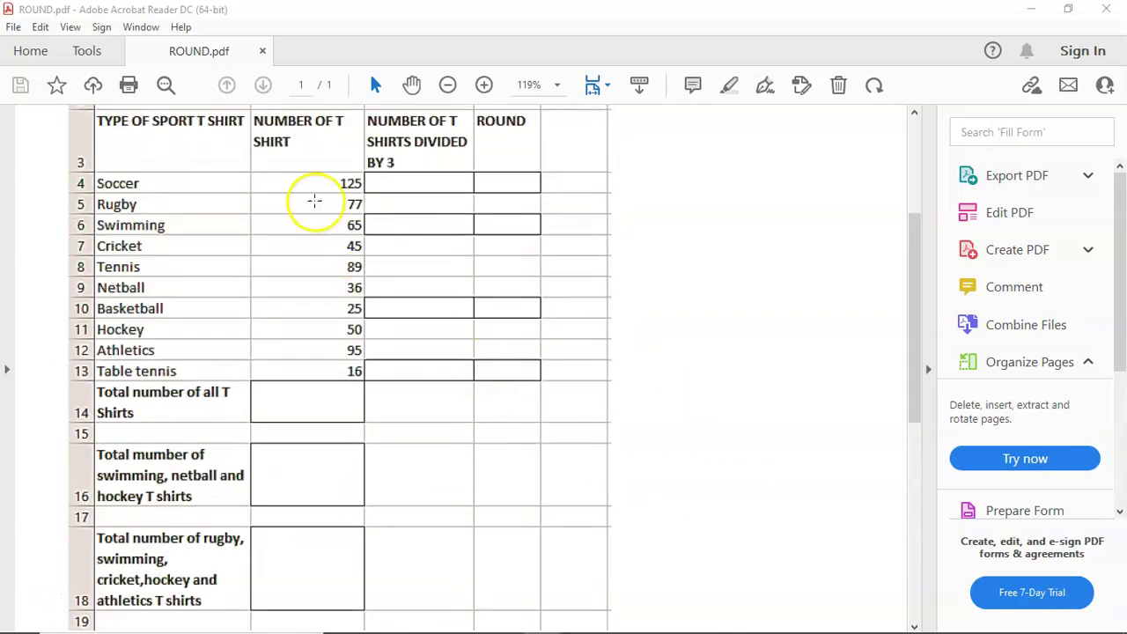
{"action": "scroll", "coordinate": [199, 252], "scroll_direction": "down", "scroll_amount": 6}
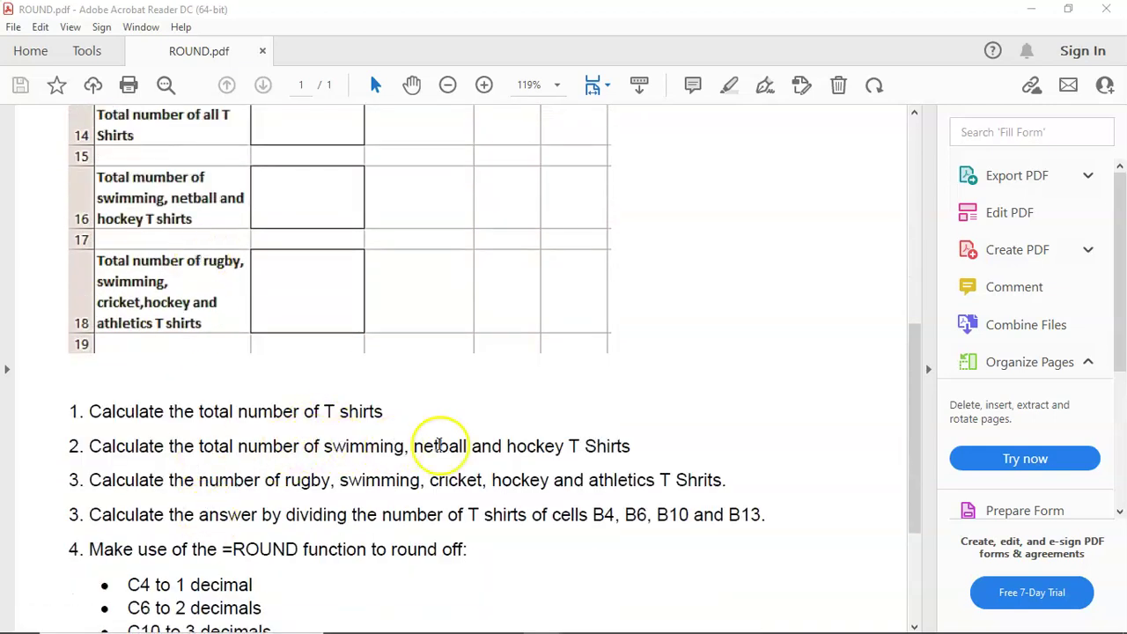
{"action": "scroll", "coordinate": [410, 453], "scroll_direction": "up", "scroll_amount": 7}
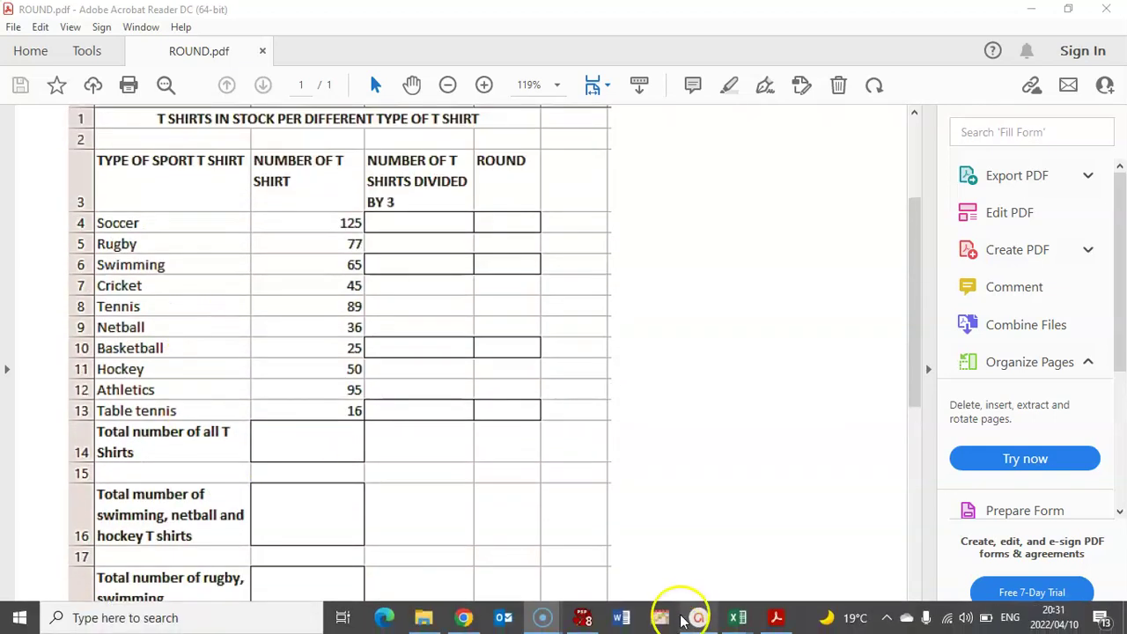
- Fill the Swimming, Netball and Hockey labels in A6, A9 and A11 yellow
{"action": "mouse_move", "coordinate": [738, 619]}
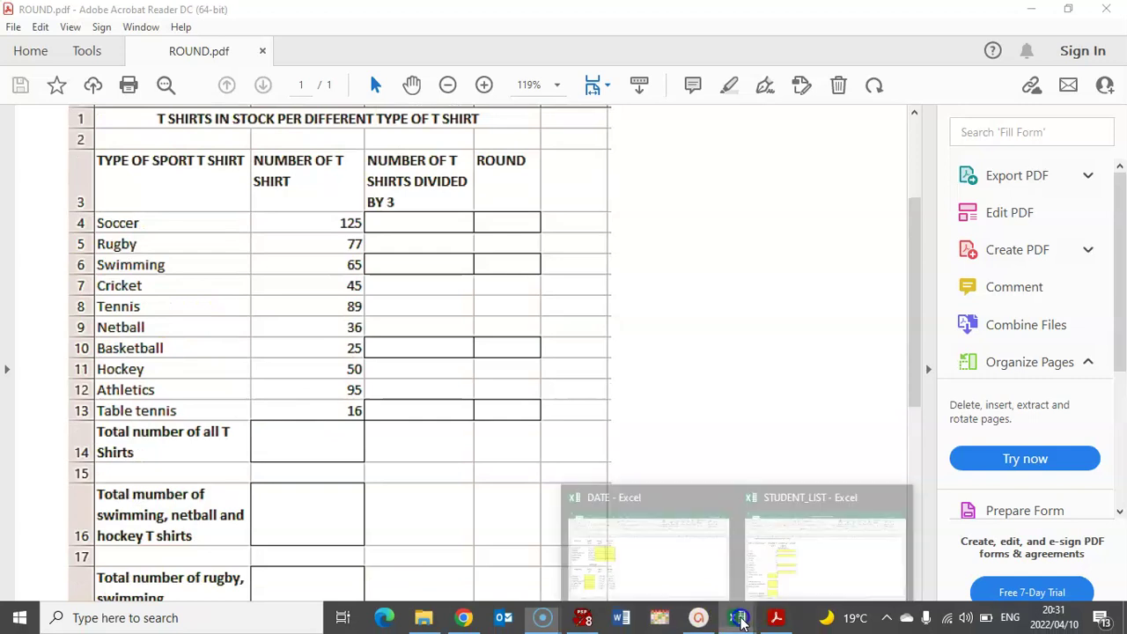
{"action": "left_click", "coordinate": [791, 558]}
{"action": "left_click", "coordinate": [73, 305]}
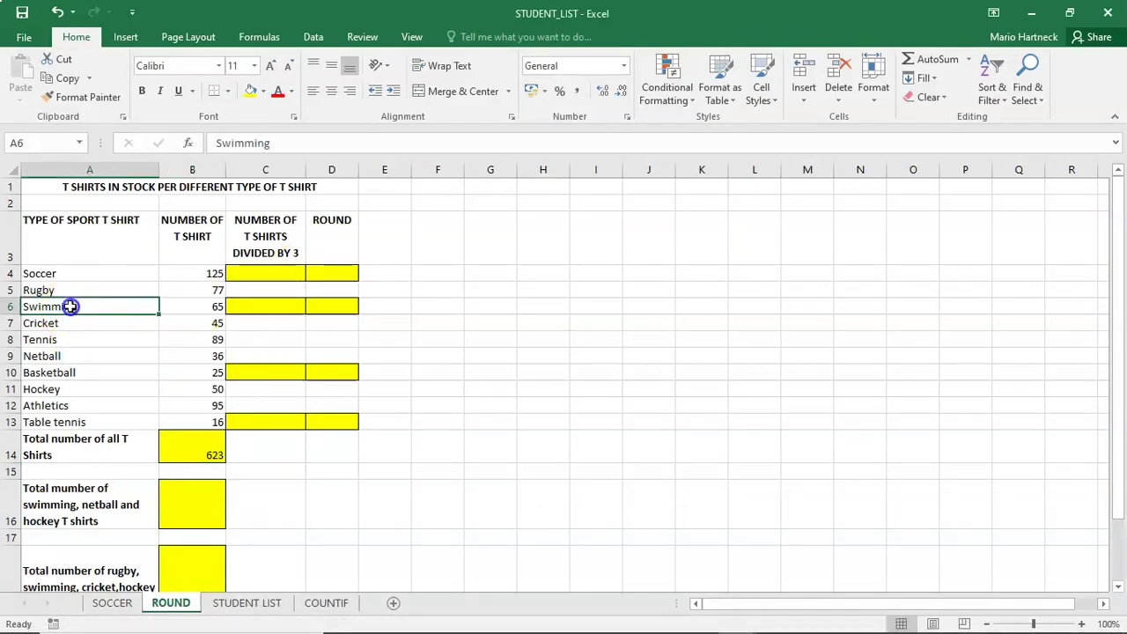
{"action": "left_click", "coordinate": [251, 91]}
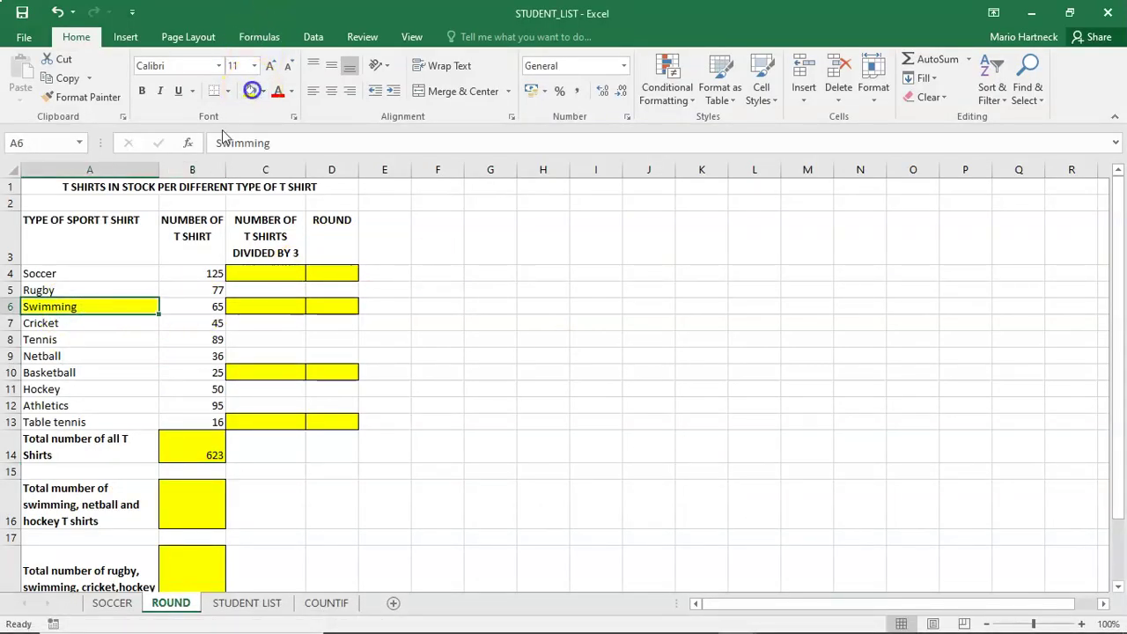
{"action": "left_click", "coordinate": [78, 354]}
{"action": "left_click", "coordinate": [251, 91]}
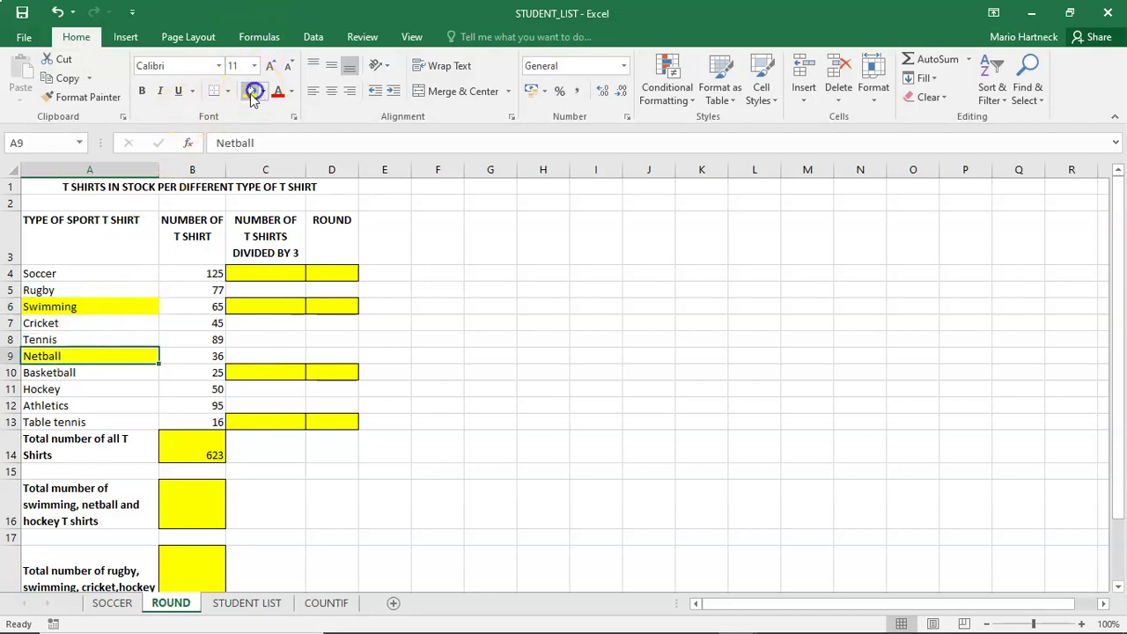
{"action": "left_click", "coordinate": [79, 389]}
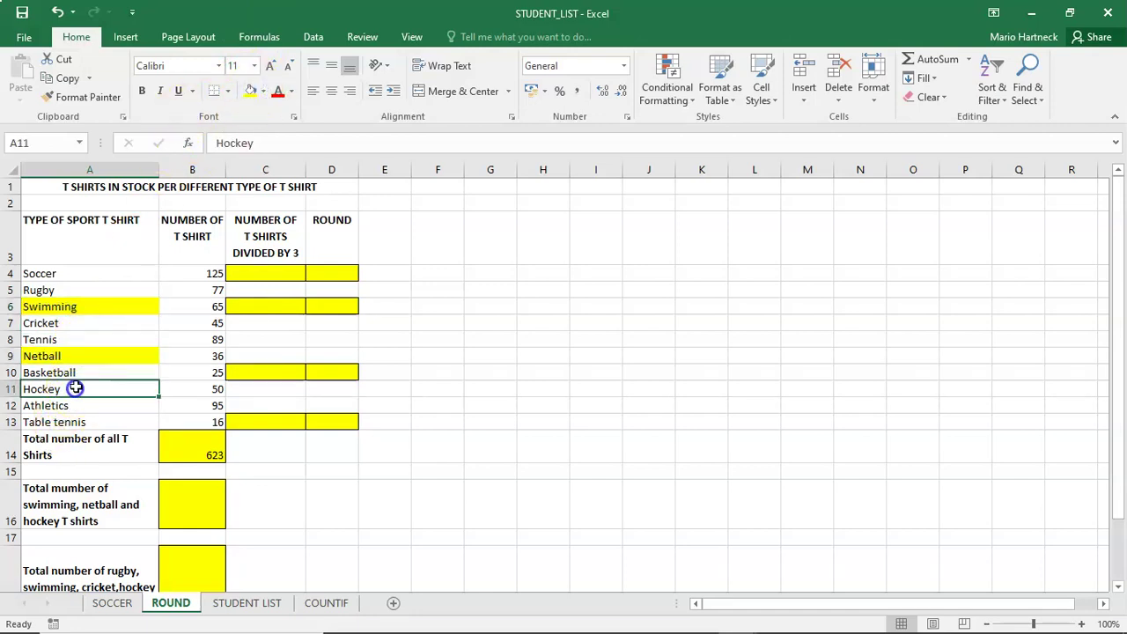
{"action": "left_click", "coordinate": [251, 90]}
{"action": "left_click", "coordinate": [542, 388]}
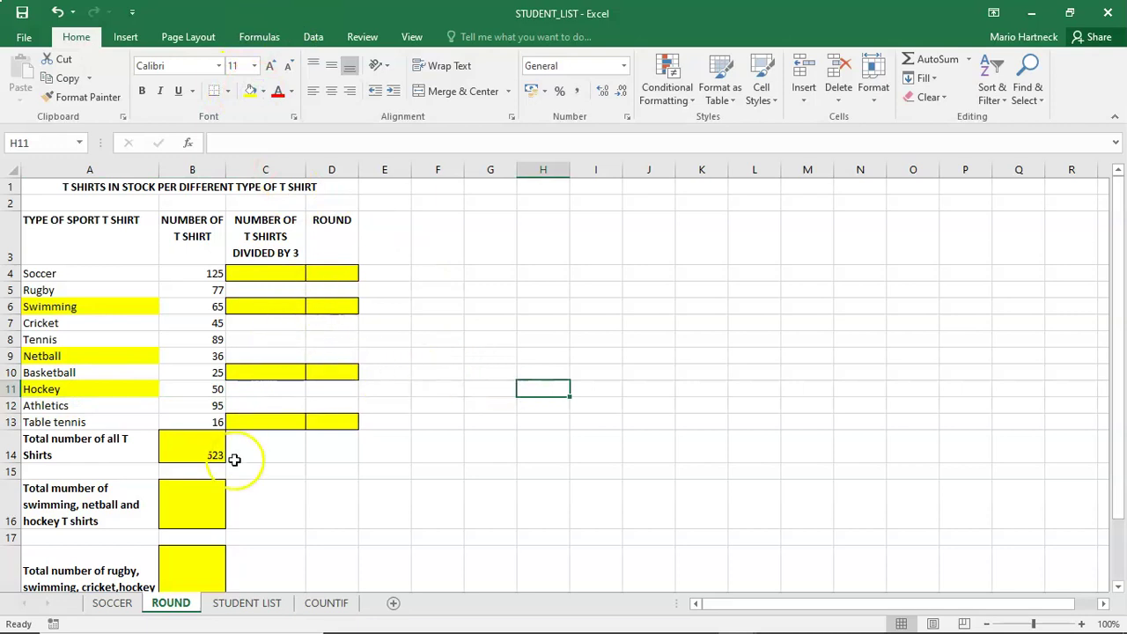
- Enter =SUM(B6;B9;B11) in B16, giving 151
{"action": "left_click", "coordinate": [207, 513]}
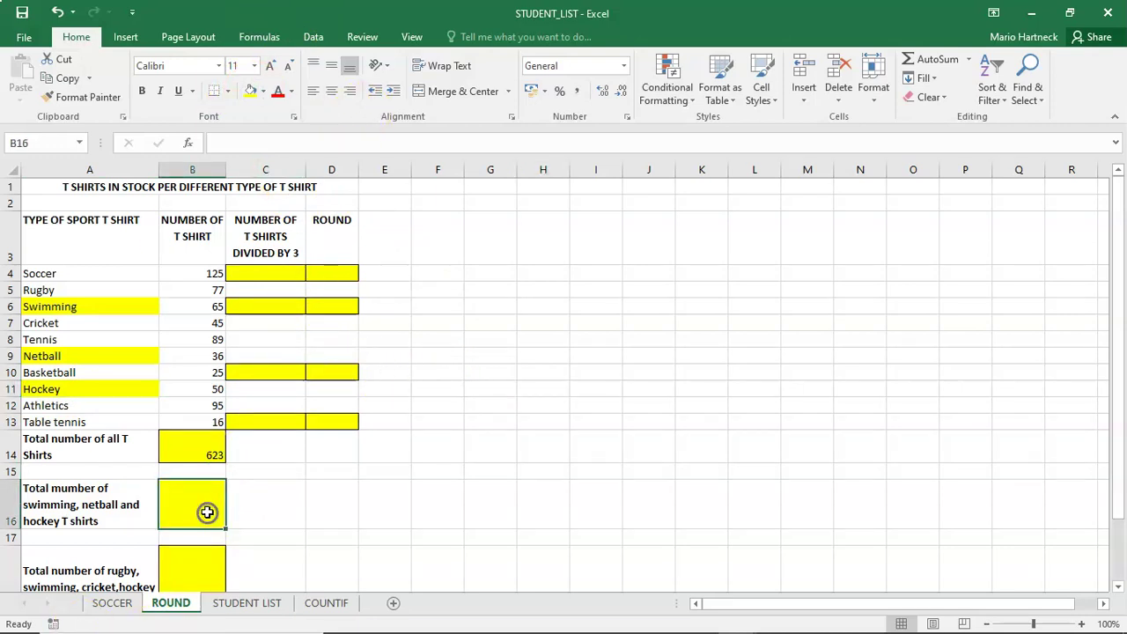
{"action": "type", "text": "="}
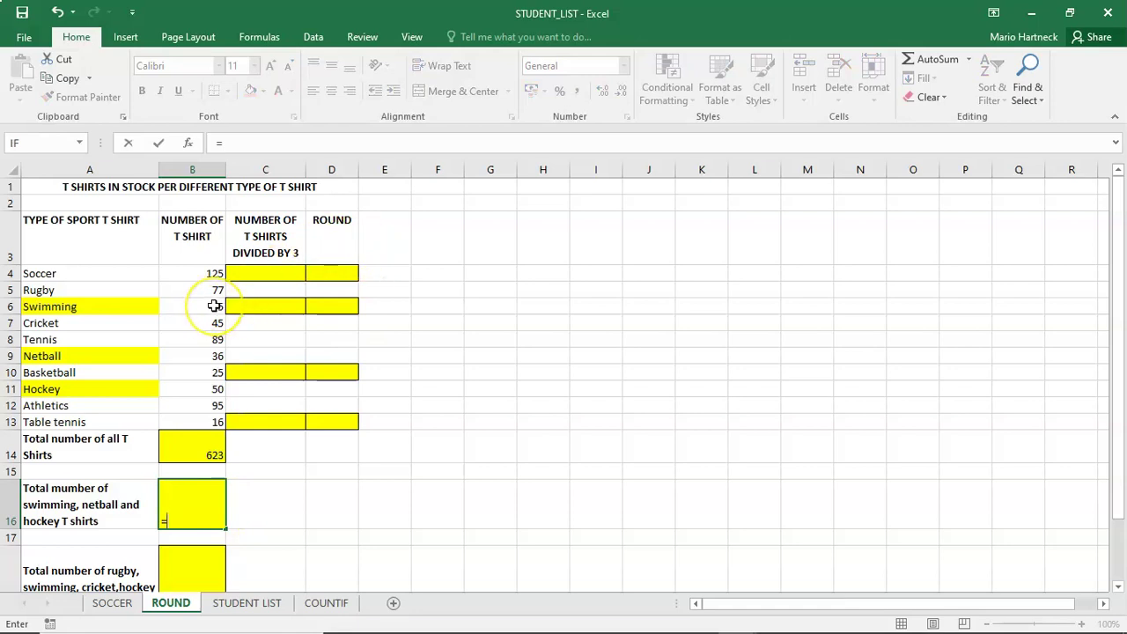
{"action": "type", "text": "SUM("}
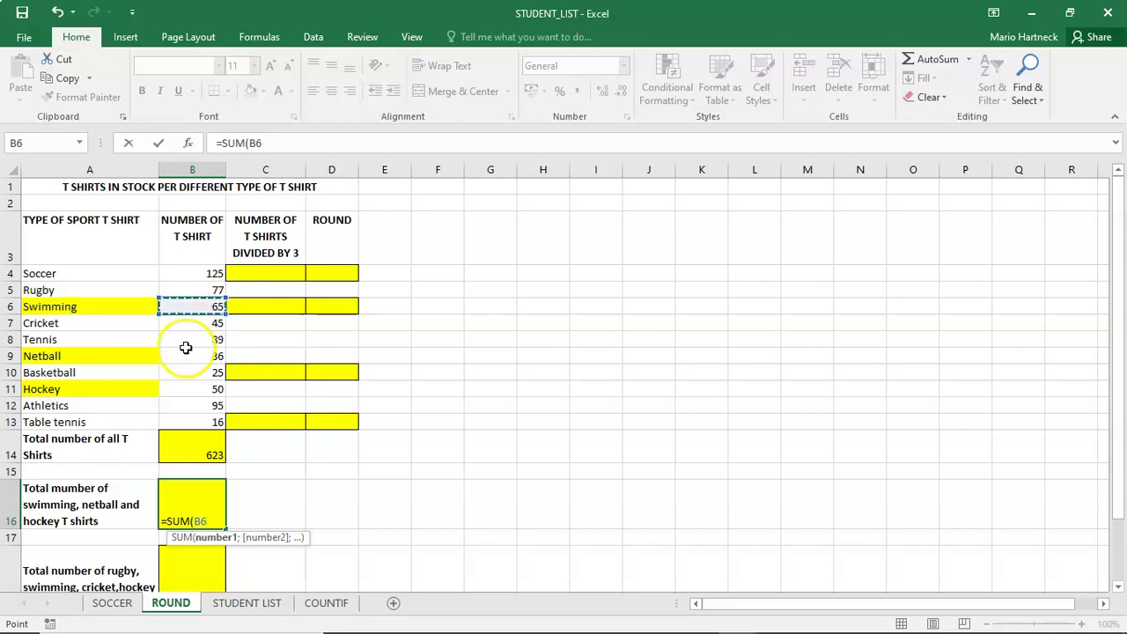
{"action": "left_click", "coordinate": [206, 393], "text": "ctrl"}
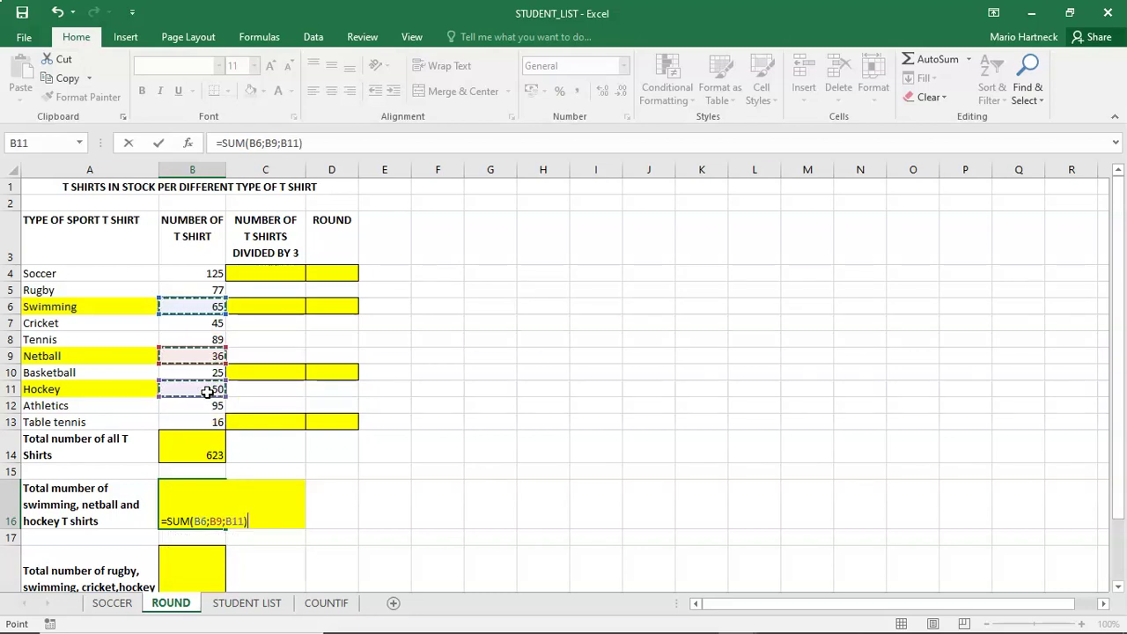
{"action": "key", "text": "Return"}
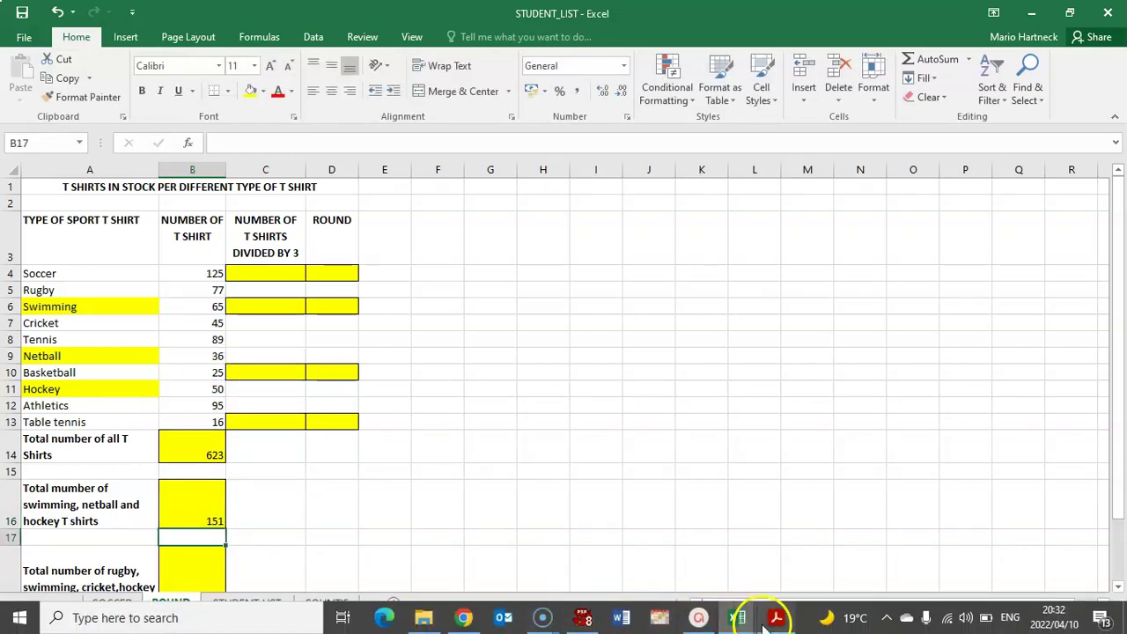
- Scroll ROUND.pdf to the rugby, swimming, cricket, hockey and athletics instruction
{"action": "left_click", "coordinate": [772, 619]}
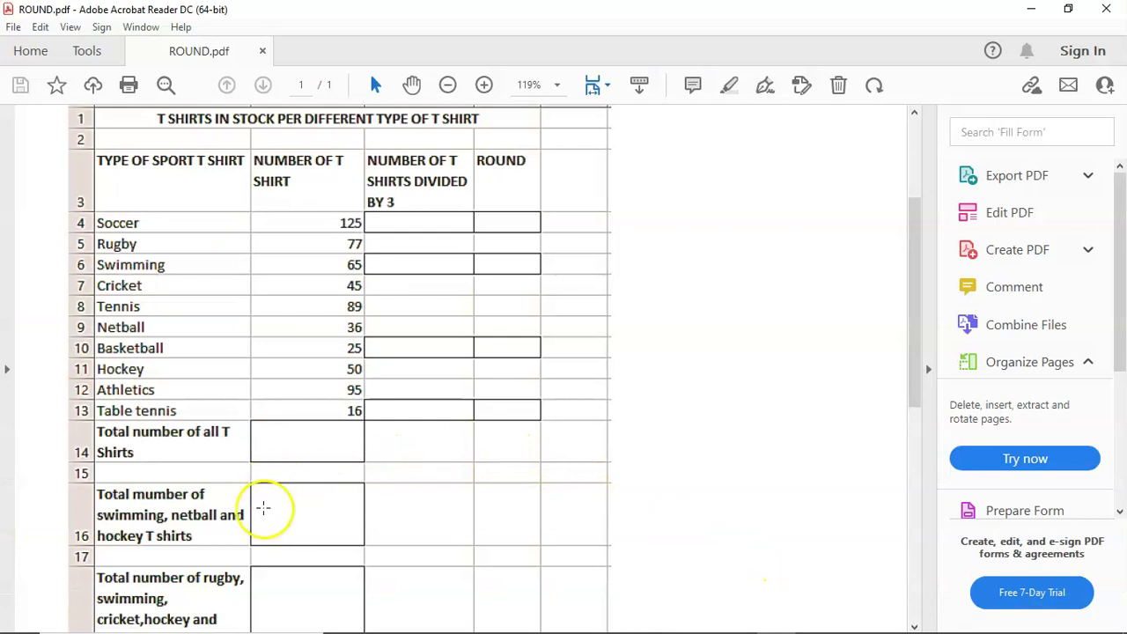
{"action": "scroll", "coordinate": [273, 528], "scroll_direction": "down", "scroll_amount": 3}
{"action": "scroll", "coordinate": [273, 529], "scroll_direction": "down", "scroll_amount": 7}
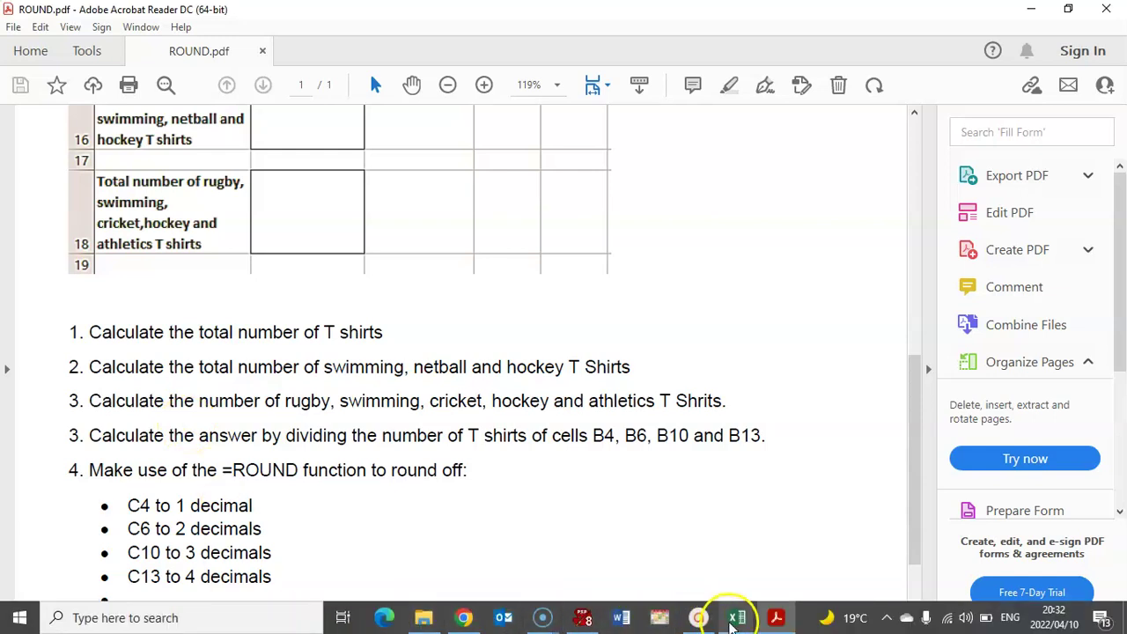
- Back in the STUDENT_LIST workbook, start a SUM formula in B18
{"action": "mouse_move", "coordinate": [736, 618]}
{"action": "left_click", "coordinate": [828, 537]}
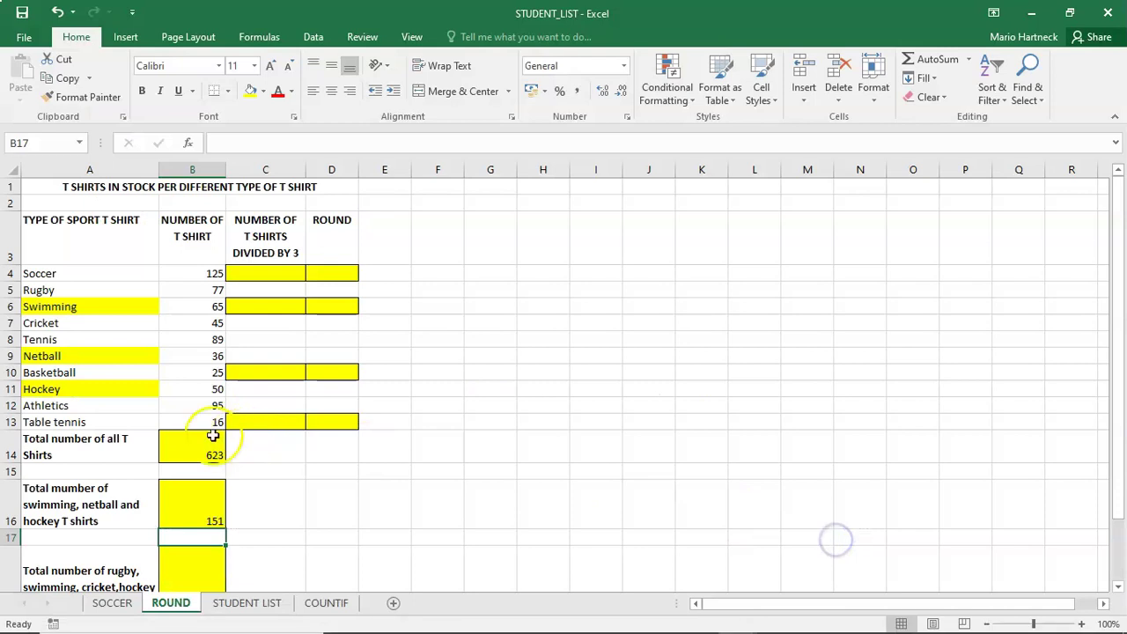
{"action": "left_click", "coordinate": [196, 496]}
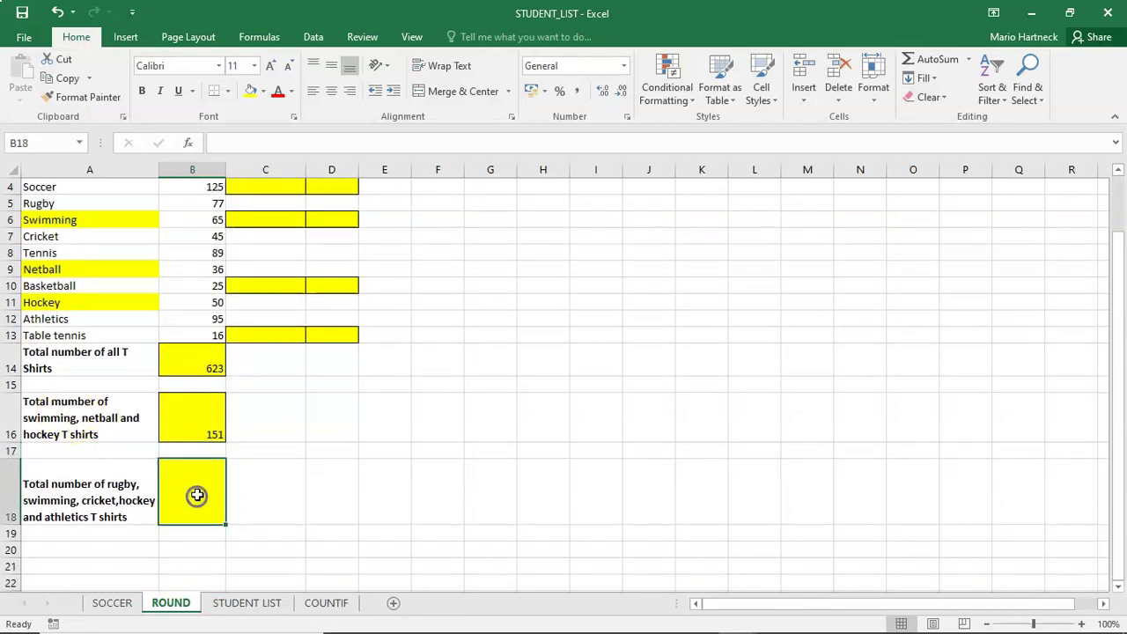
{"action": "scroll", "coordinate": [197, 495], "scroll_direction": "up", "scroll_amount": 1}
{"action": "scroll", "coordinate": [214, 502], "scroll_direction": "down", "scroll_amount": 3}
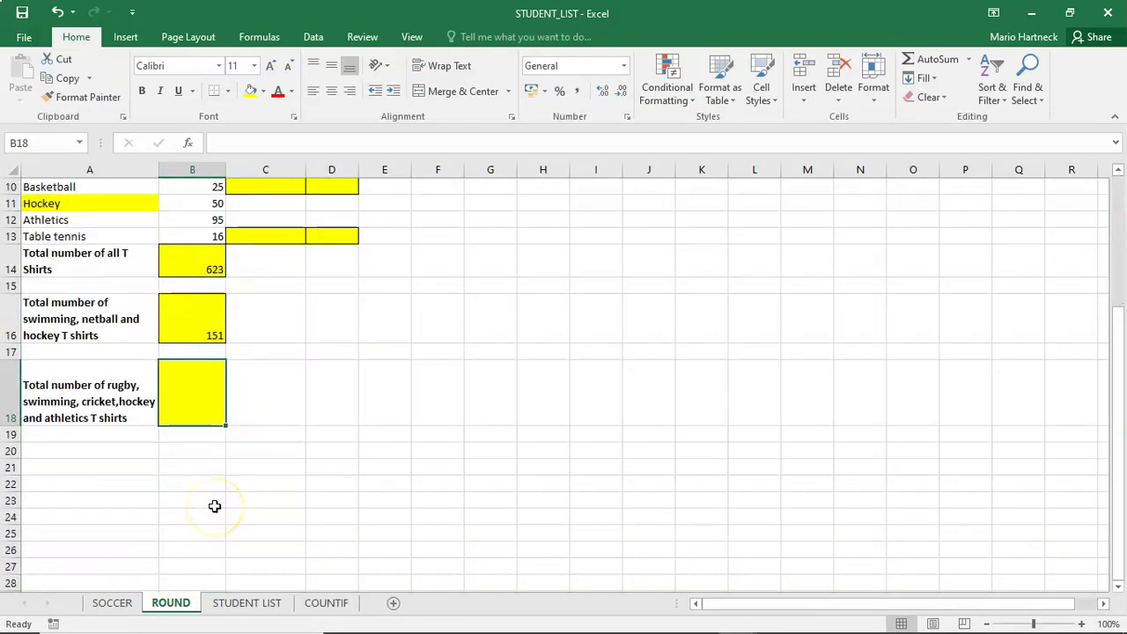
{"action": "type", "text": "=SUM("}
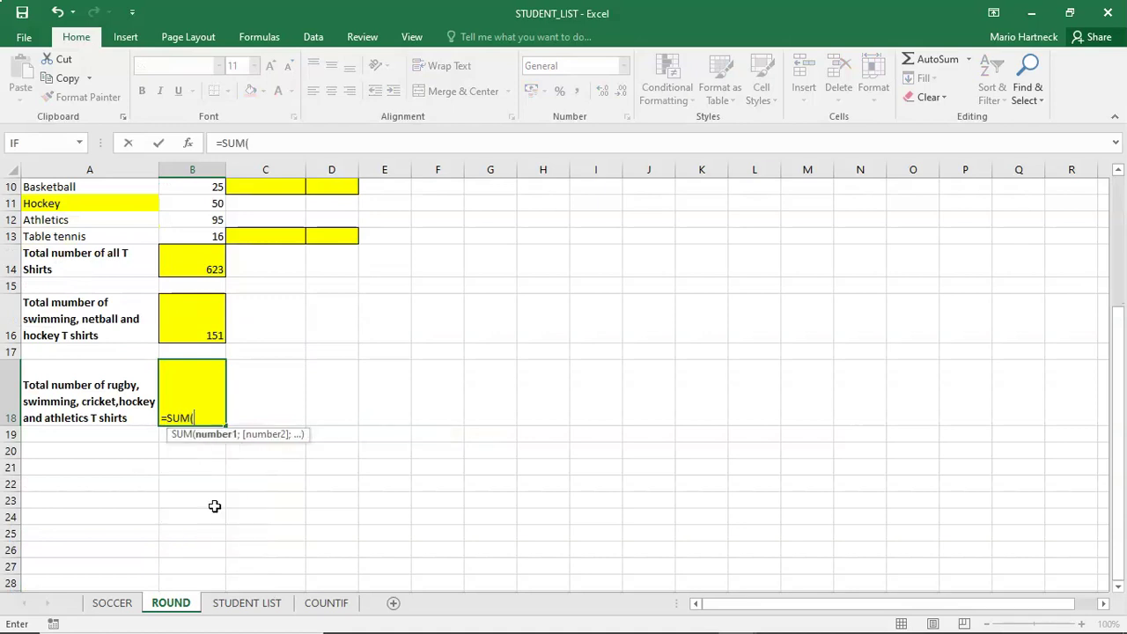
- Complete B18 as =SUM(B5;B6;B7;B11;B12), showing 332
{"action": "scroll", "coordinate": [286, 520], "scroll_direction": "up", "scroll_amount": 3}
{"action": "scroll", "coordinate": [279, 516], "scroll_direction": "down", "scroll_amount": 2}
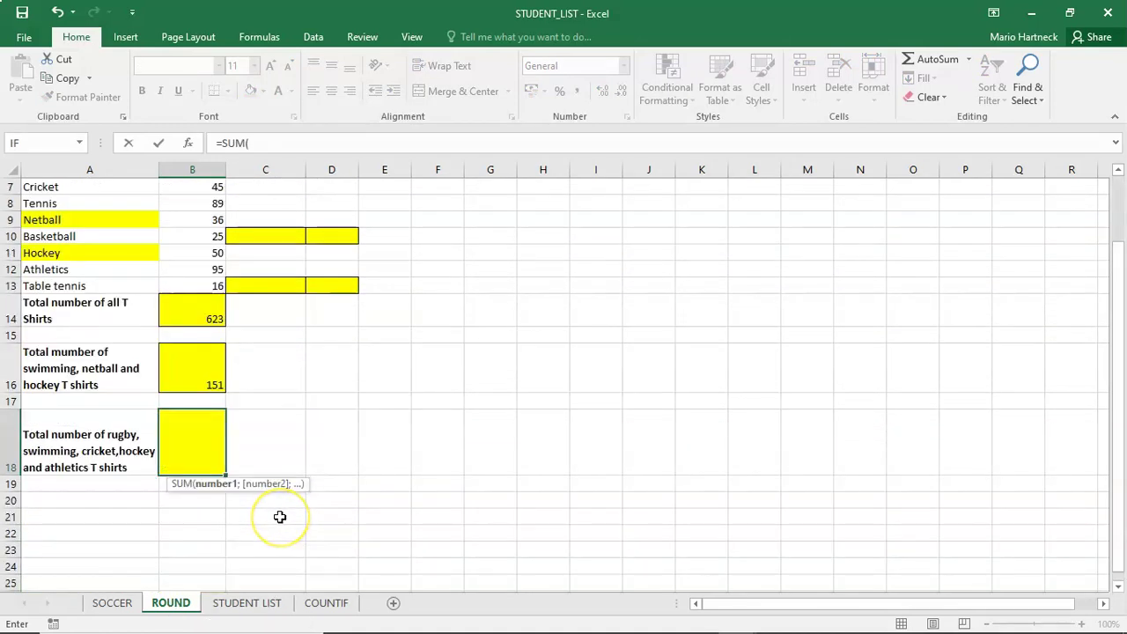
{"action": "scroll", "coordinate": [280, 517], "scroll_direction": "up", "scroll_amount": 2}
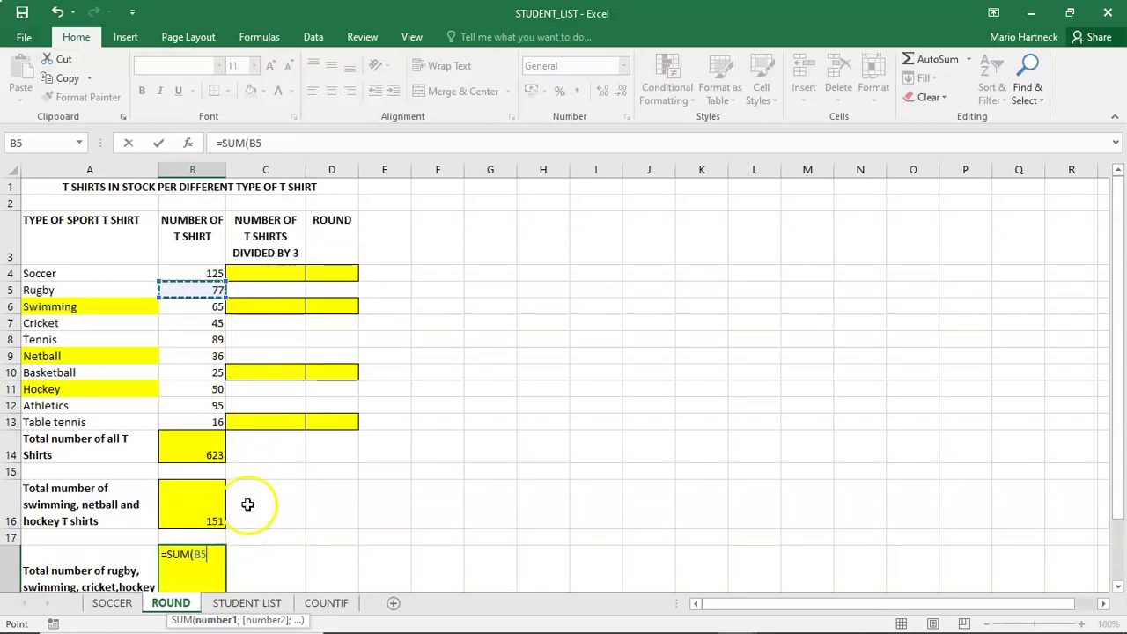
{"action": "left_click", "coordinate": [180, 324], "text": "ctrl"}
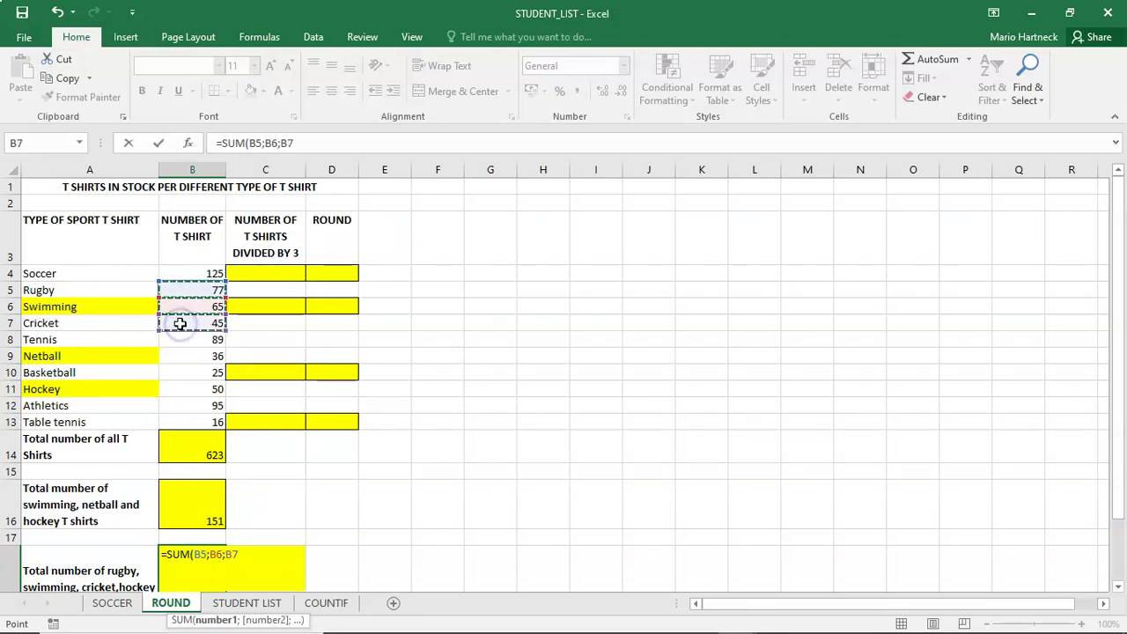
{"action": "left_click", "coordinate": [181, 389], "text": "ctrl"}
{"action": "scroll", "coordinate": [214, 429], "scroll_direction": "down", "scroll_amount": 2}
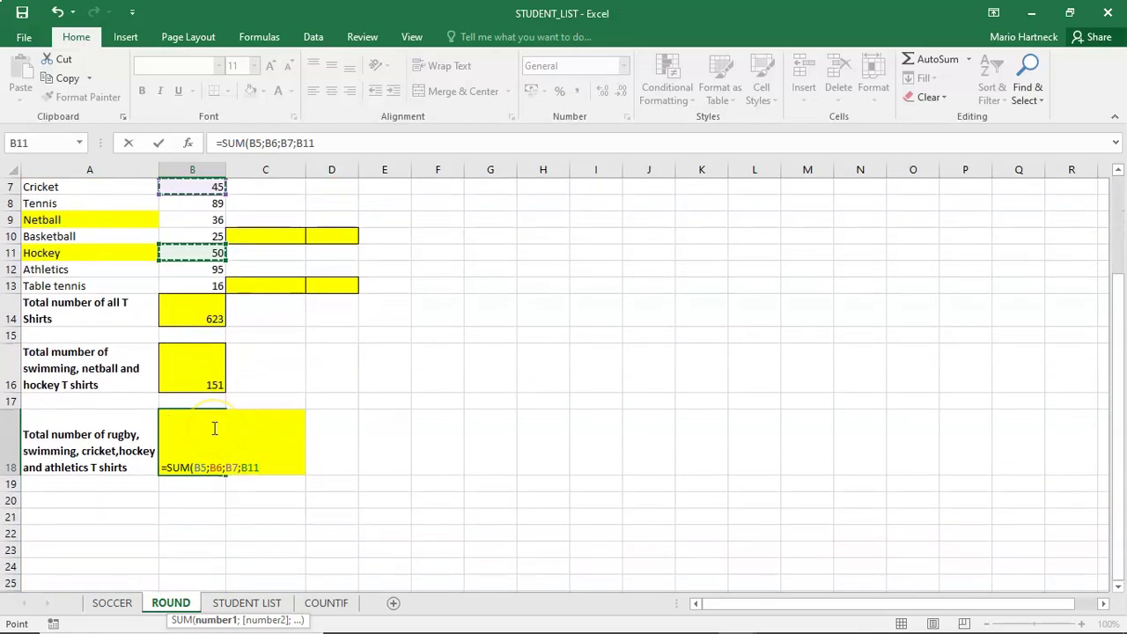
{"action": "scroll", "coordinate": [214, 429], "scroll_direction": "up", "scroll_amount": 2}
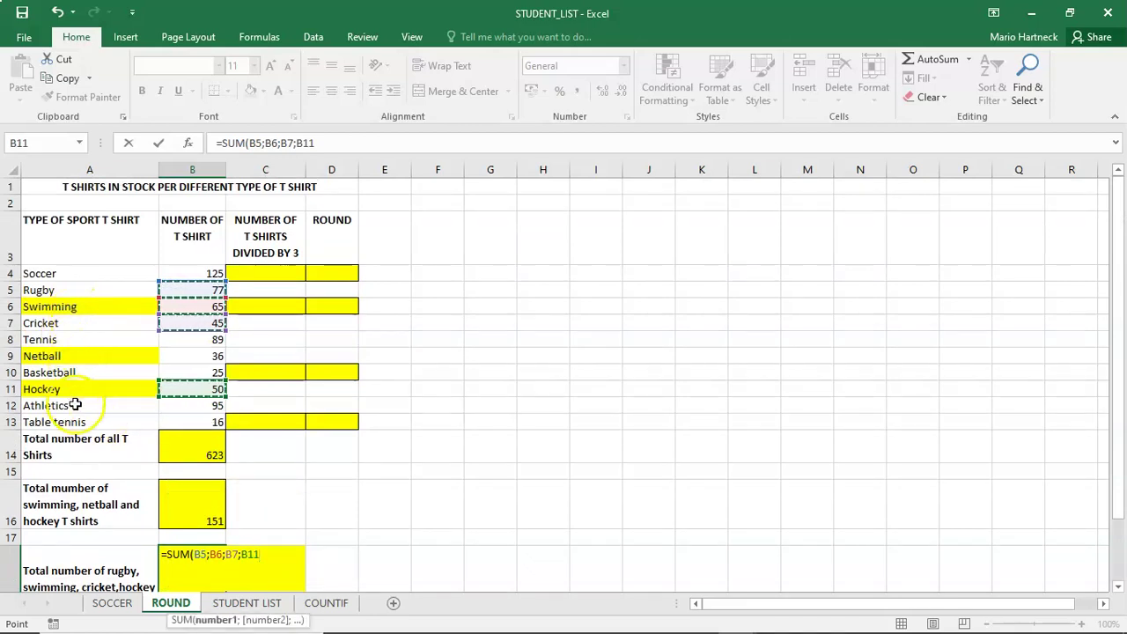
{"action": "left_click", "coordinate": [197, 410], "text": "ctrl"}
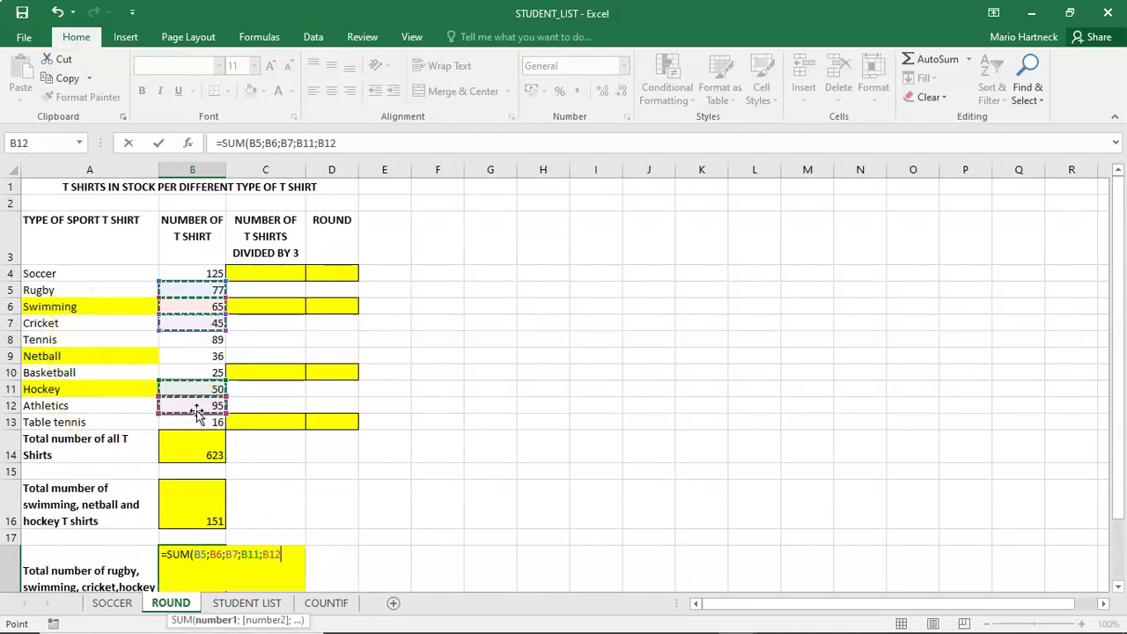
{"action": "key", "text": "Return"}
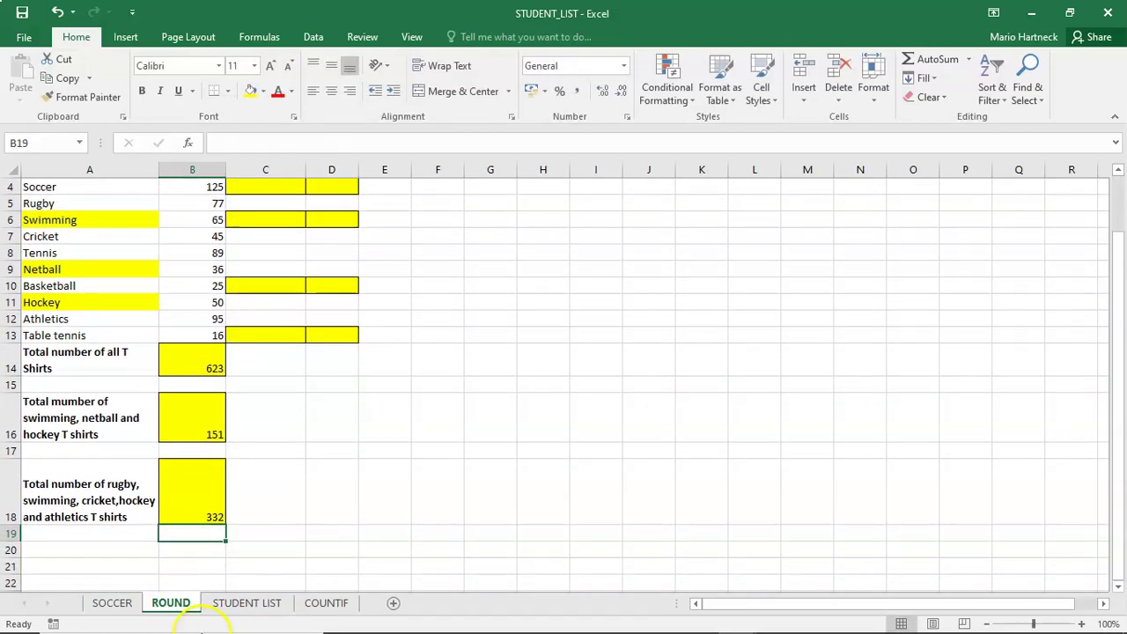
{"action": "mouse_move", "coordinate": [202, 630]}
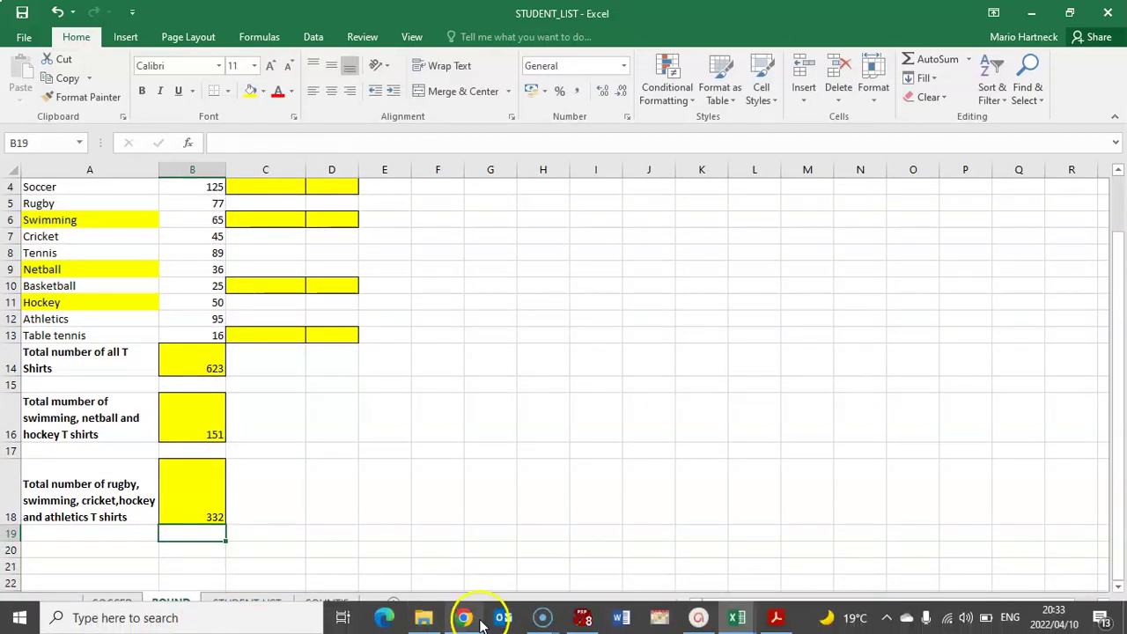
{"action": "left_click", "coordinate": [778, 622]}
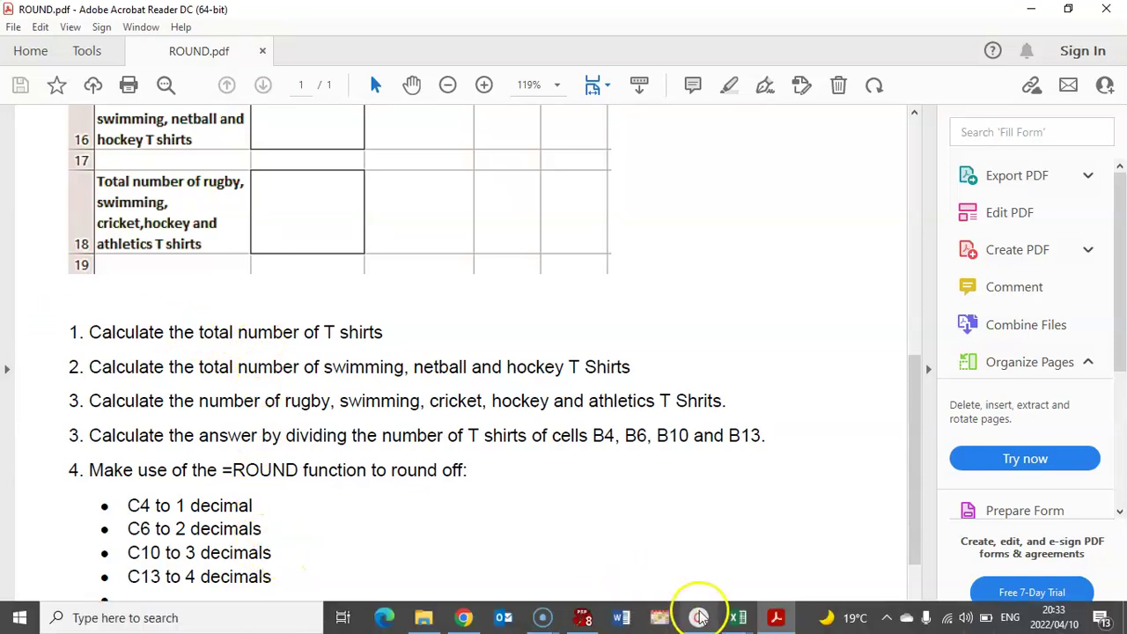
{"action": "mouse_move", "coordinate": [737, 617]}
{"action": "left_click", "coordinate": [785, 538]}
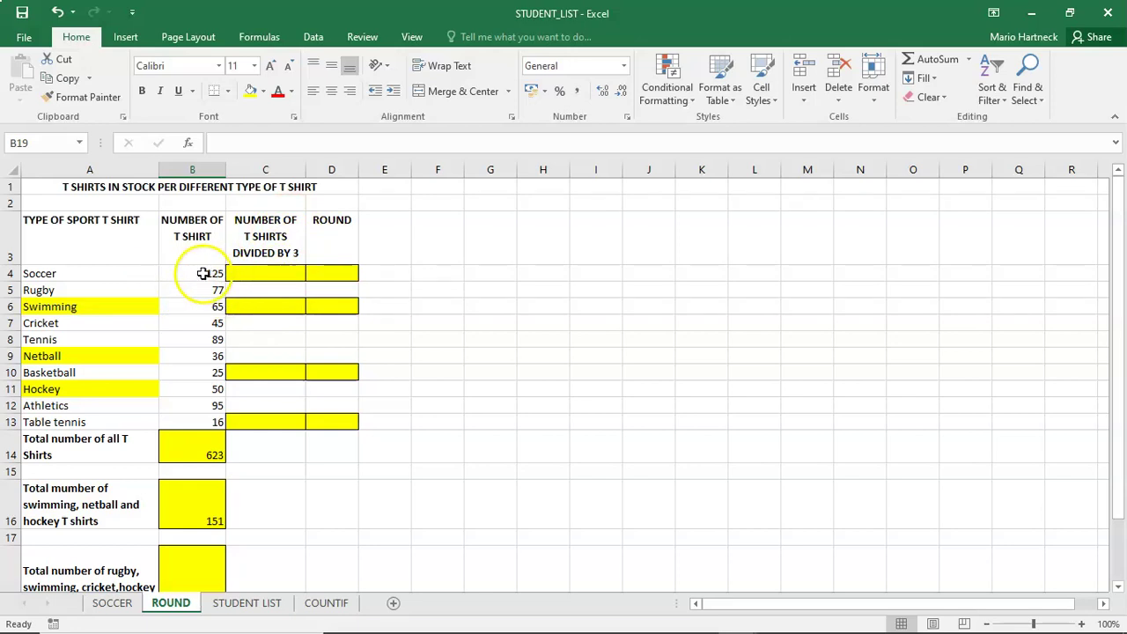
- Enter =B4/3 in C4 and =B6/3 in C6
{"action": "left_click", "coordinate": [249, 273]}
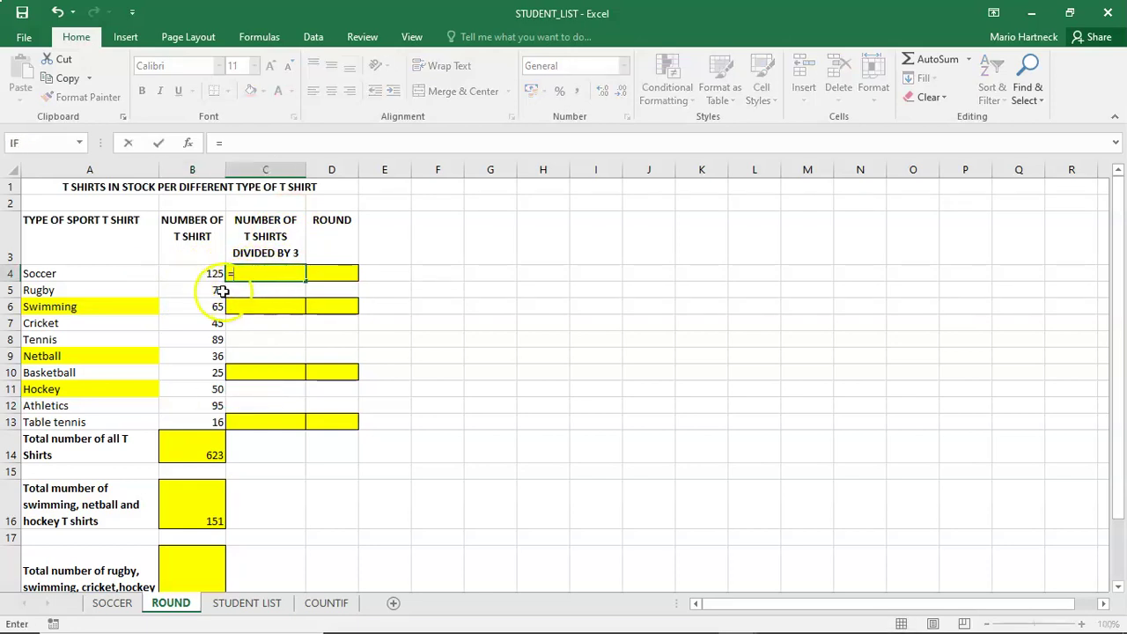
{"action": "left_click", "coordinate": [216, 274]}
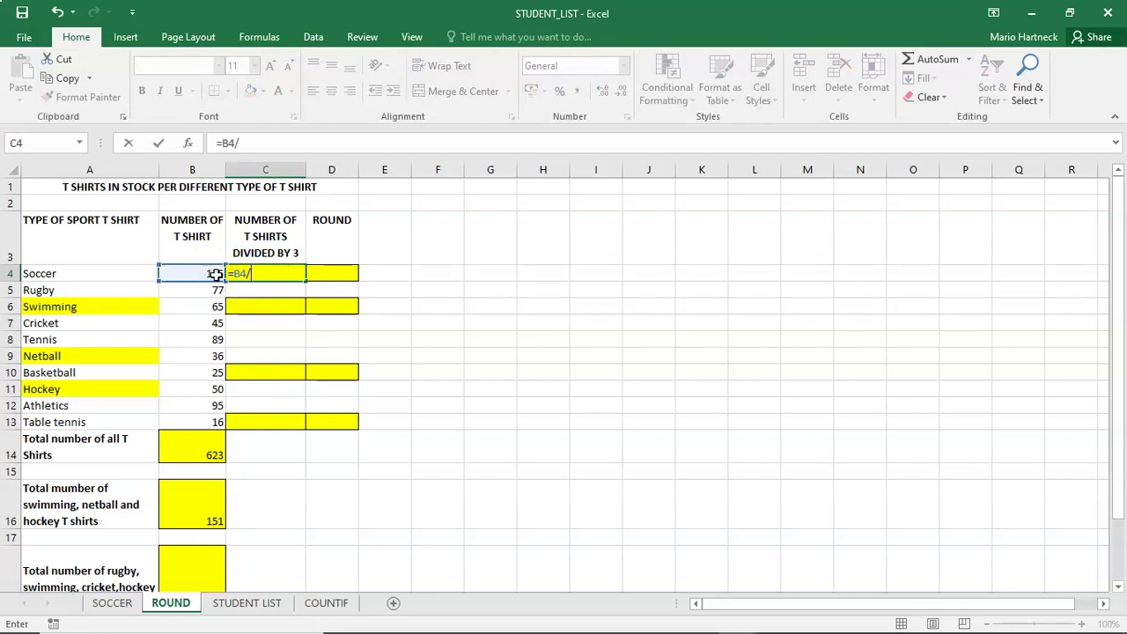
{"action": "left_click", "coordinate": [253, 307]}
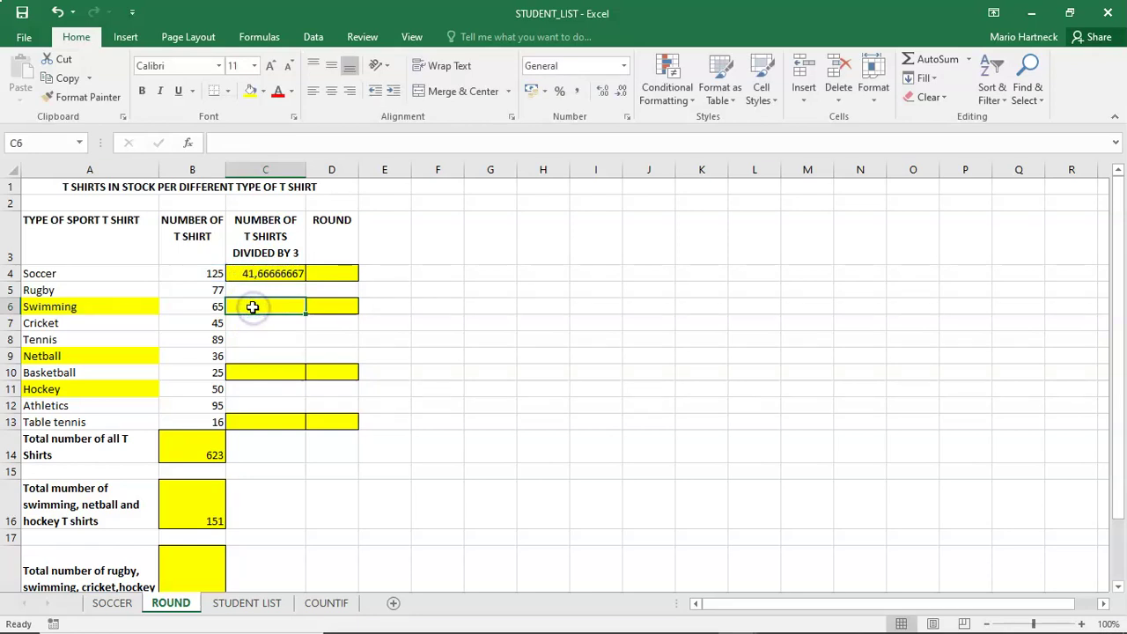
{"action": "left_click", "coordinate": [201, 308]}
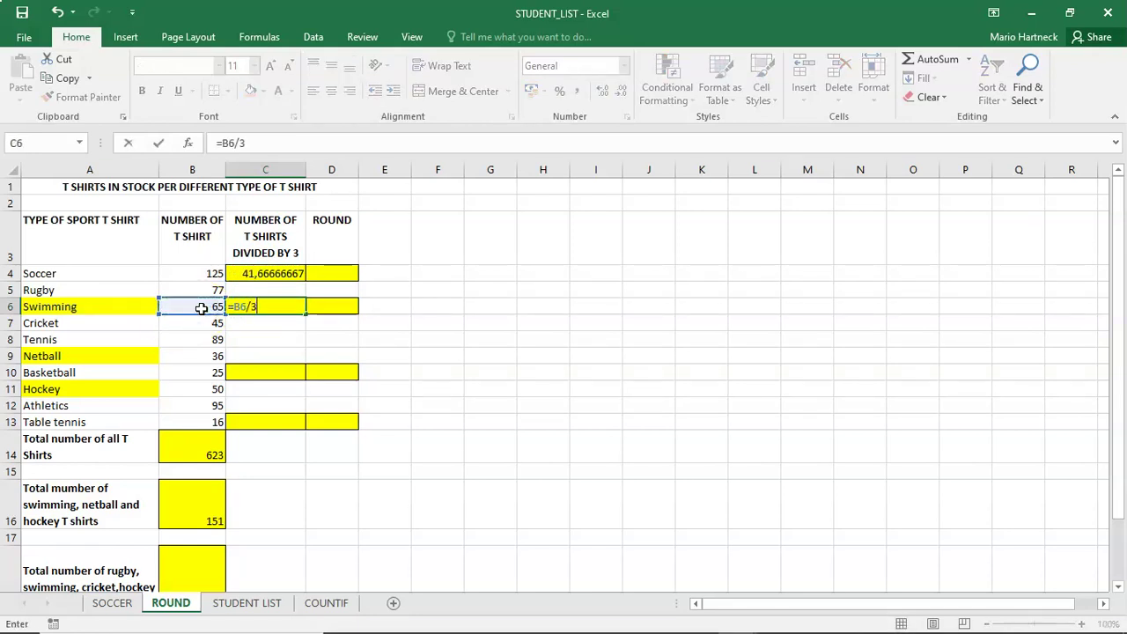
{"action": "type", "text": "/3"}
{"action": "left_click", "coordinate": [250, 376]}
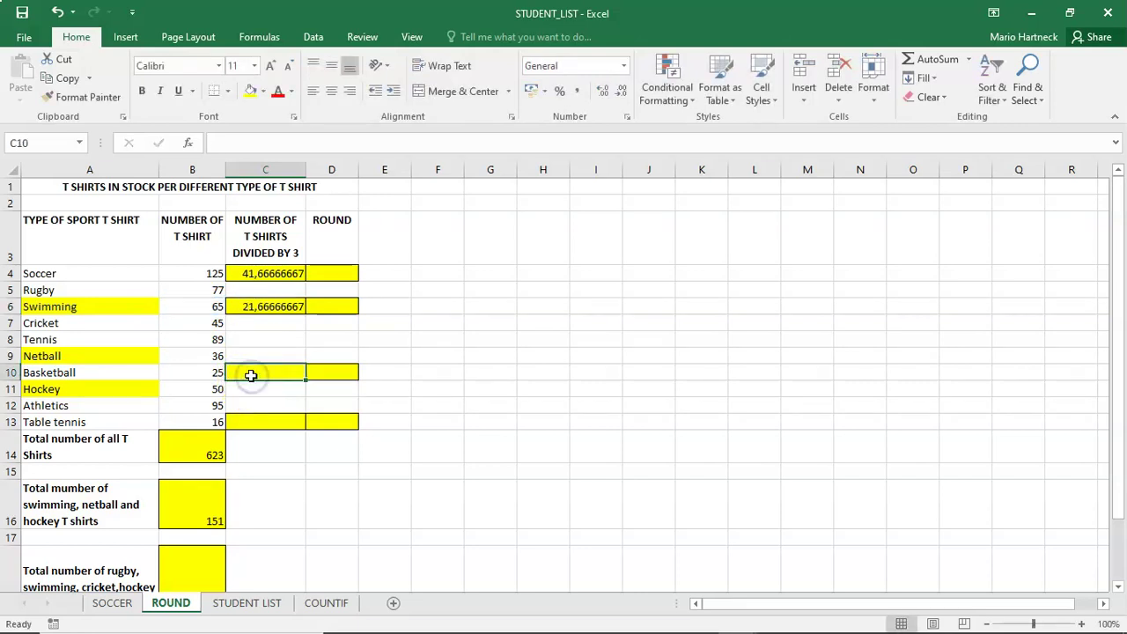
- Enter =B10/3 in C10 and =B13/3 in C13
{"action": "type", "text": "="}
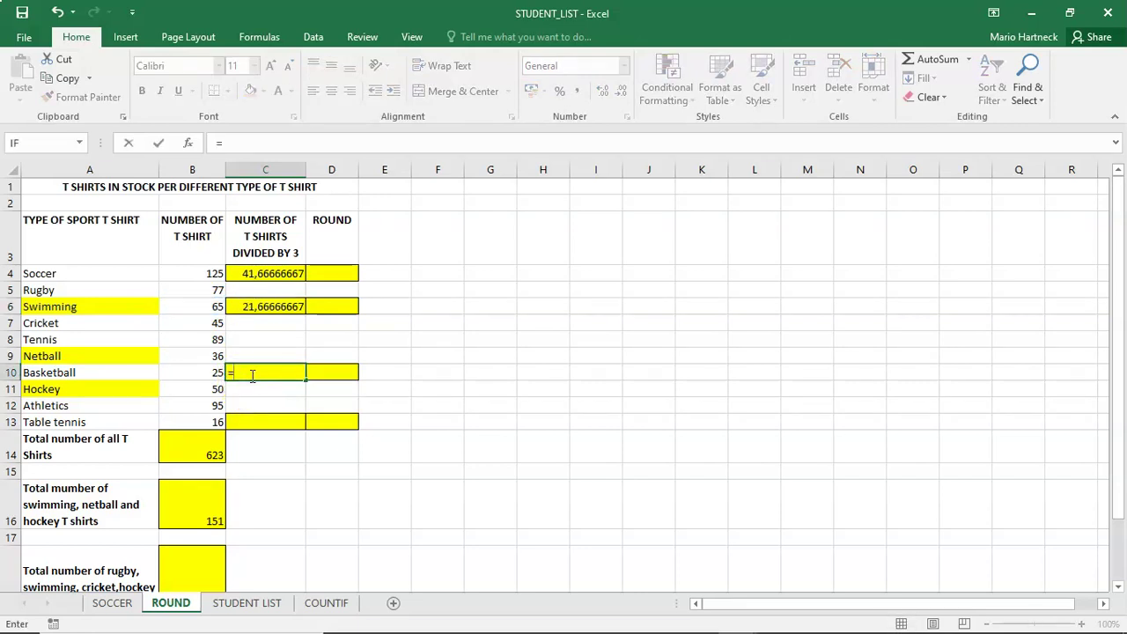
{"action": "left_click", "coordinate": [184, 373]}
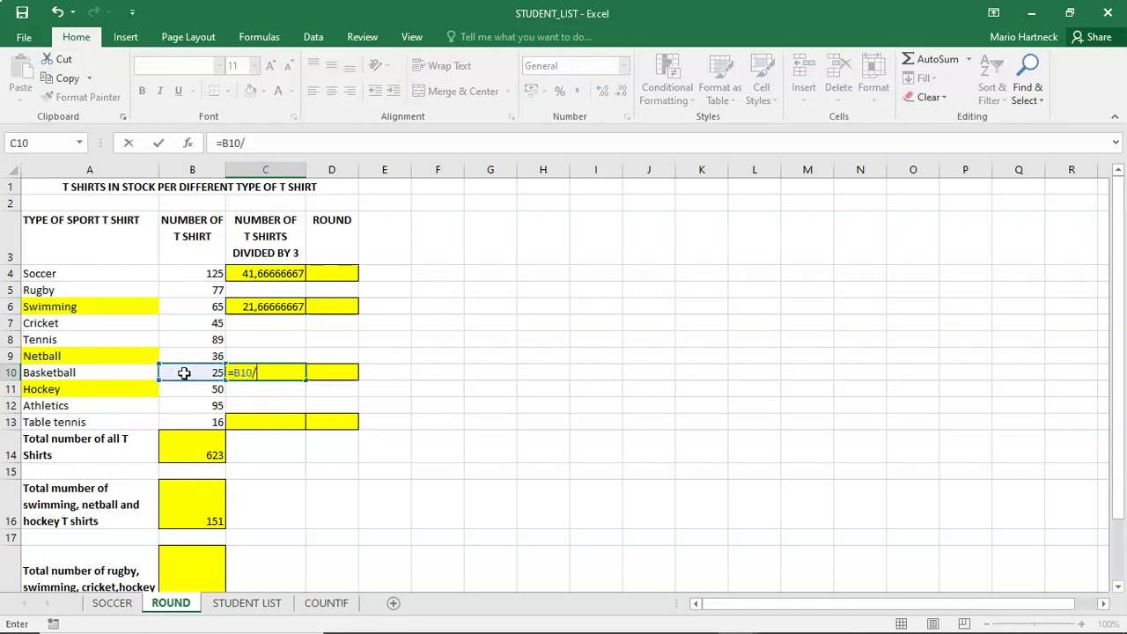
{"action": "left_click", "coordinate": [265, 421]}
{"action": "type", "text": "="}
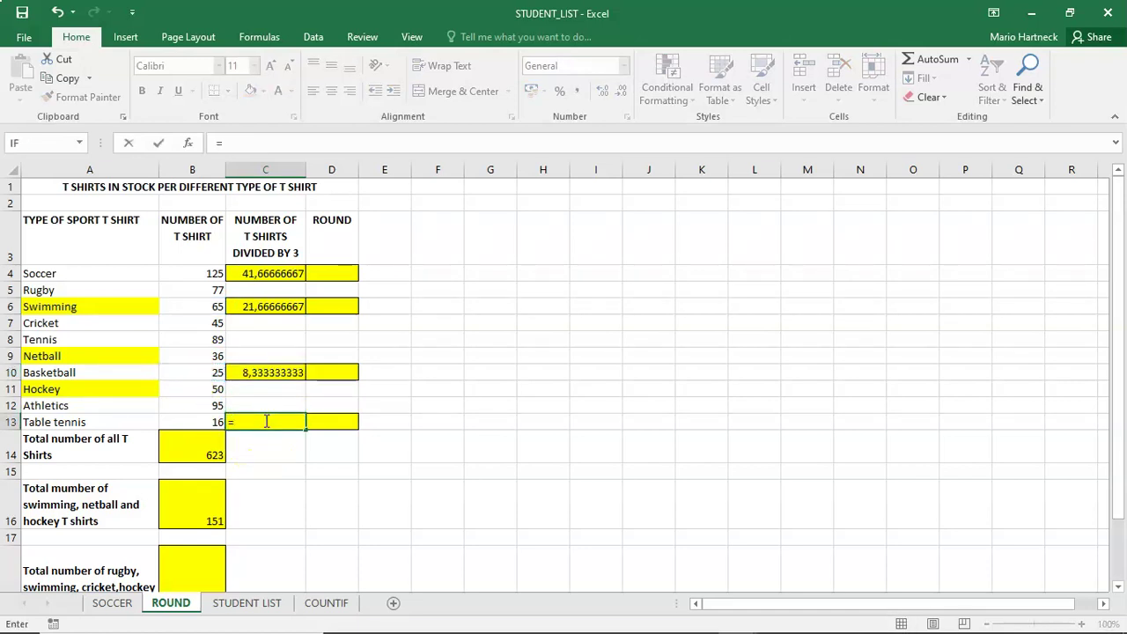
{"action": "left_click", "coordinate": [215, 423]}
{"action": "type", "text": "/3"}
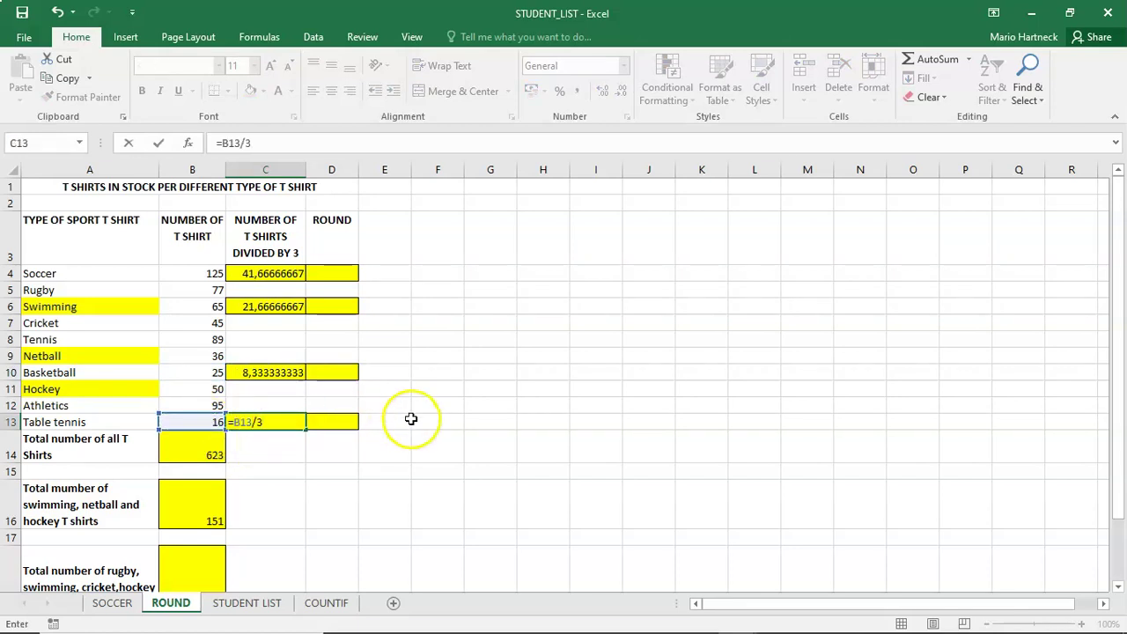
{"action": "left_click", "coordinate": [414, 422]}
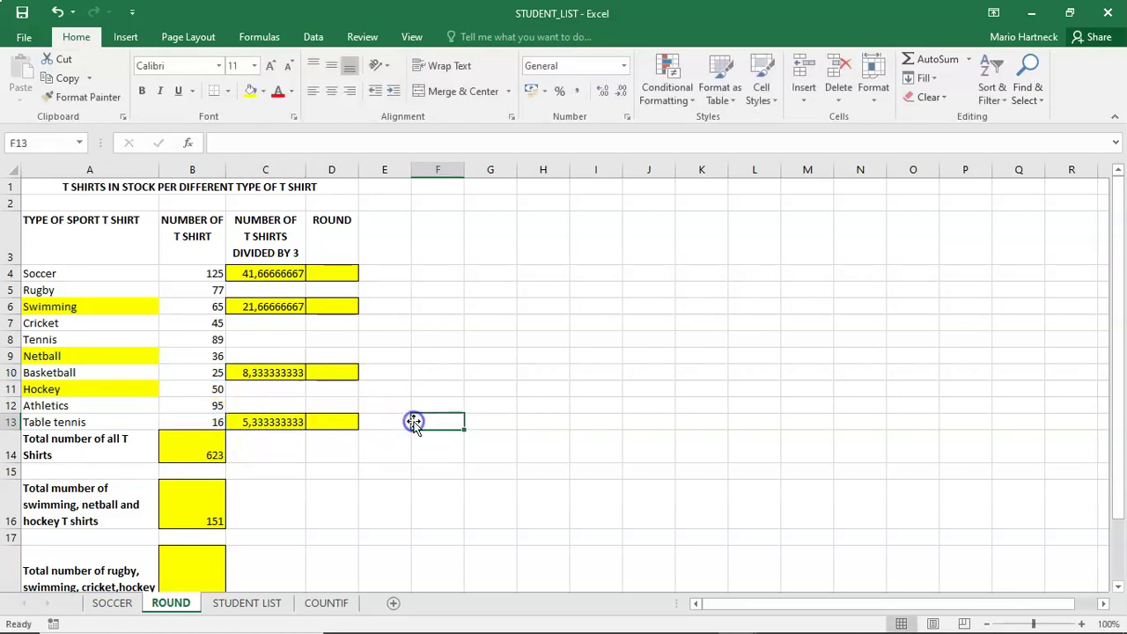
- Read the ROUND.pdf instructions for rounding C4–C13 to 1–4 decimals, then return to Excel
{"action": "mouse_move", "coordinate": [493, 627]}
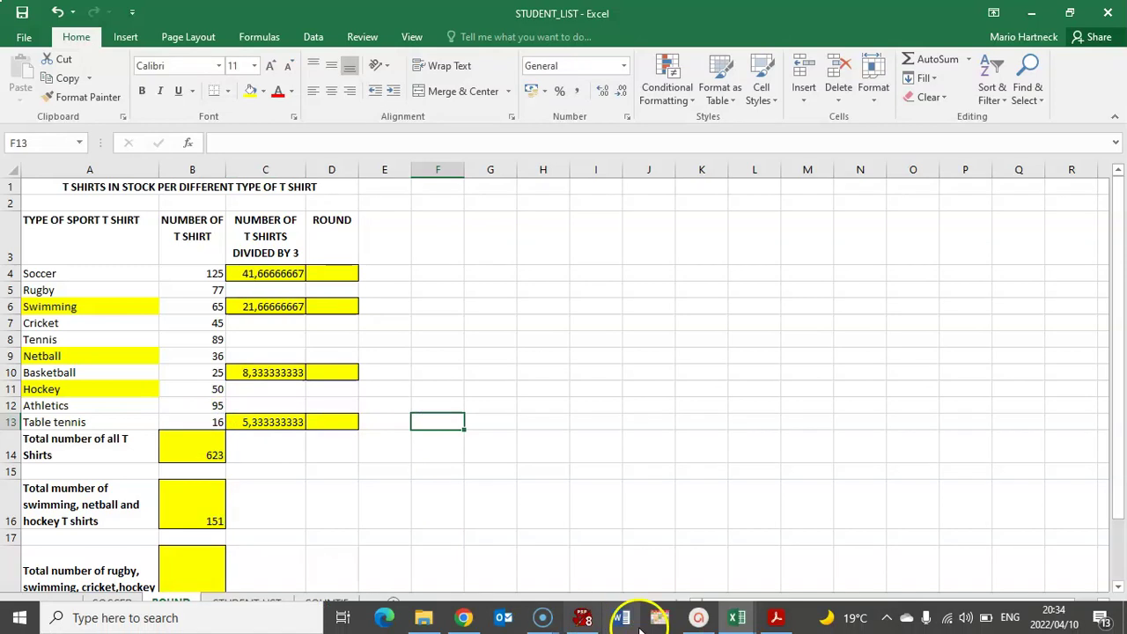
{"action": "left_click", "coordinate": [783, 617]}
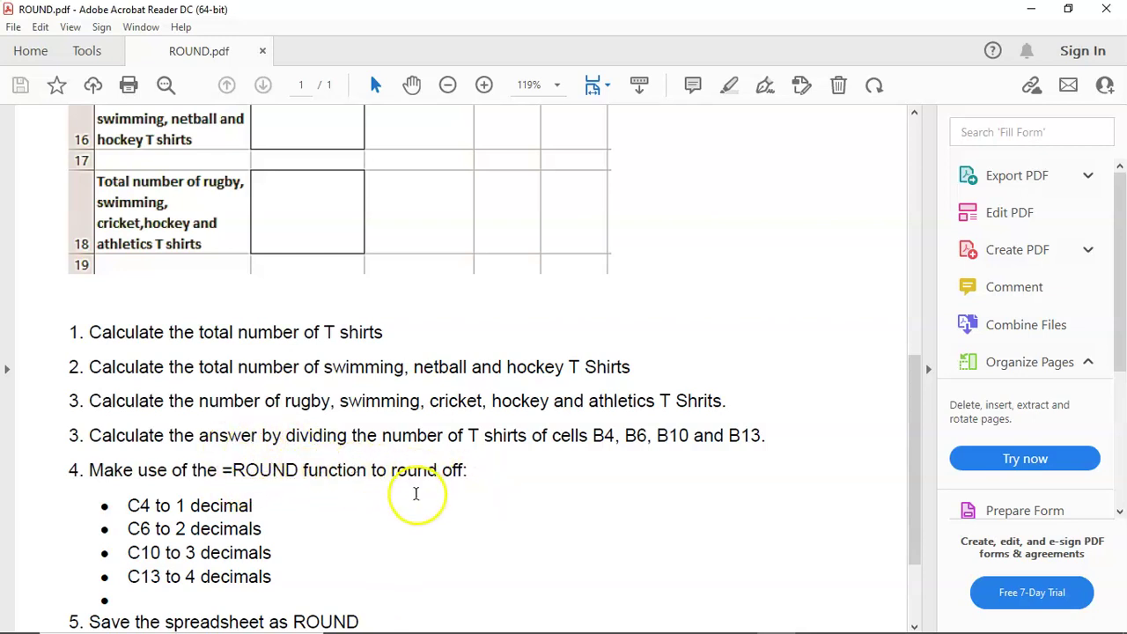
{"action": "scroll", "coordinate": [387, 488], "scroll_direction": "down", "scroll_amount": 2}
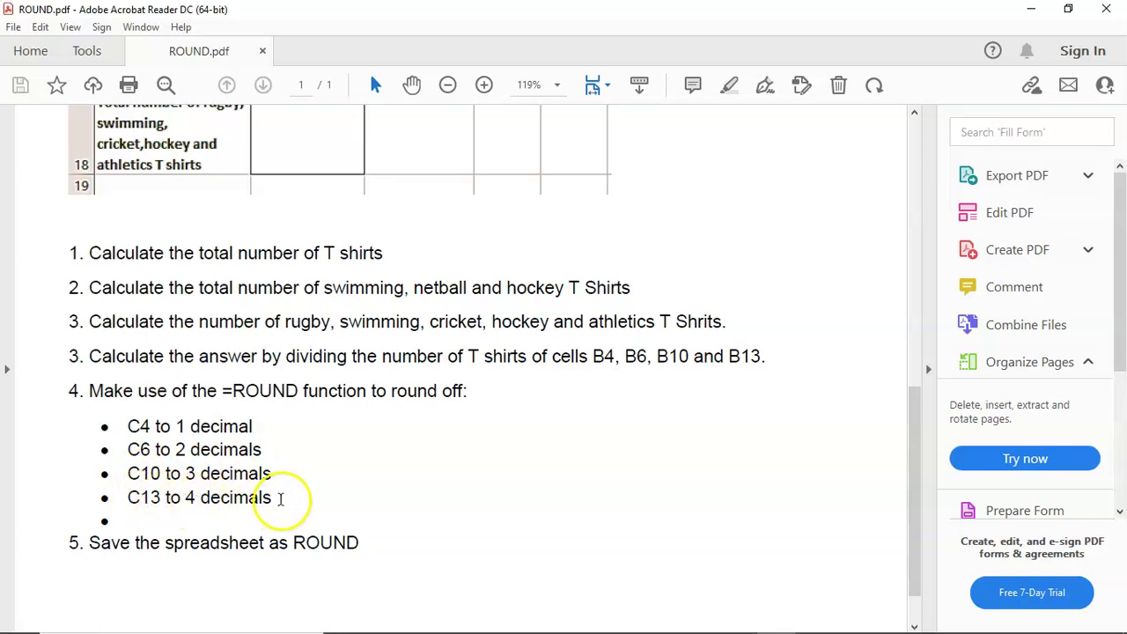
{"action": "scroll", "coordinate": [423, 323], "scroll_direction": "up", "scroll_amount": 3}
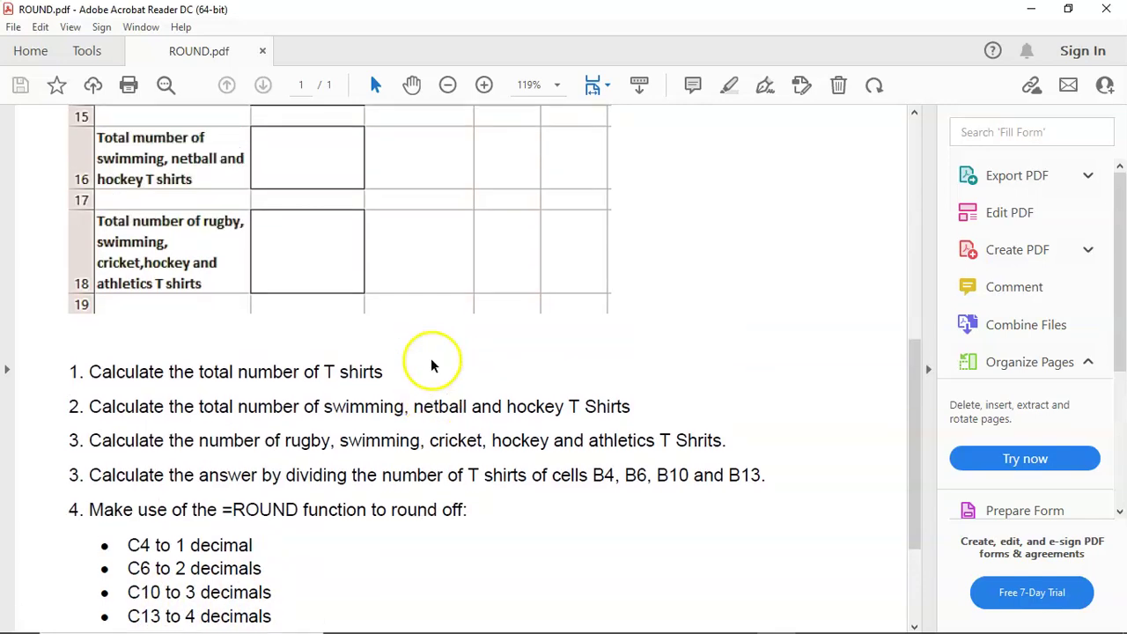
{"action": "scroll", "coordinate": [432, 360], "scroll_direction": "down", "scroll_amount": 2}
{"action": "mouse_move", "coordinate": [462, 627]}
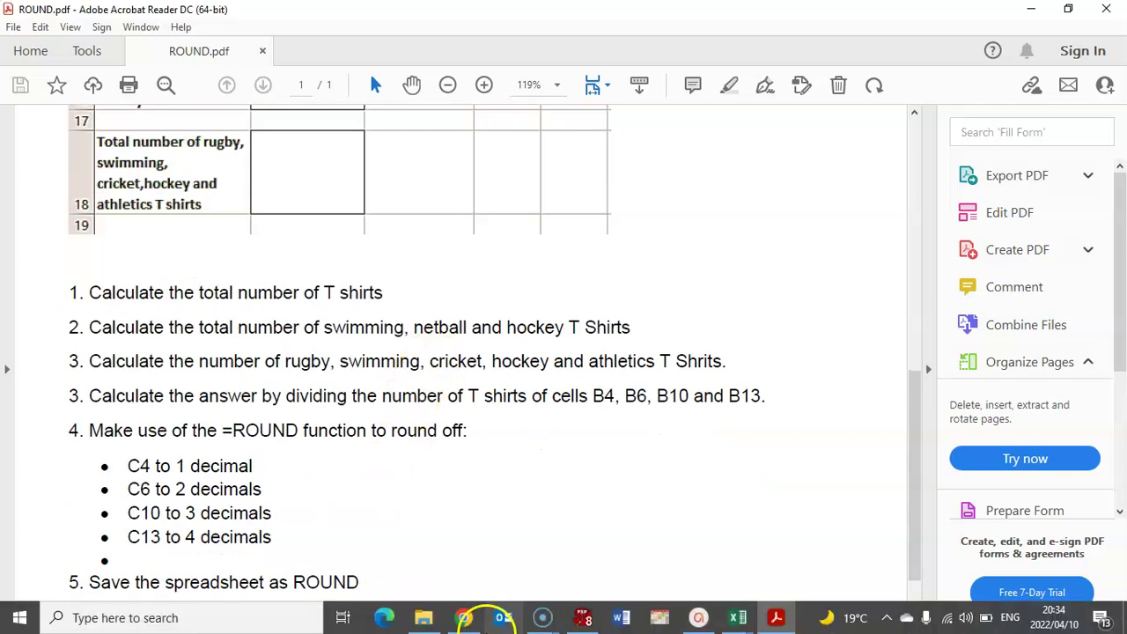
{"action": "mouse_move", "coordinate": [737, 617]}
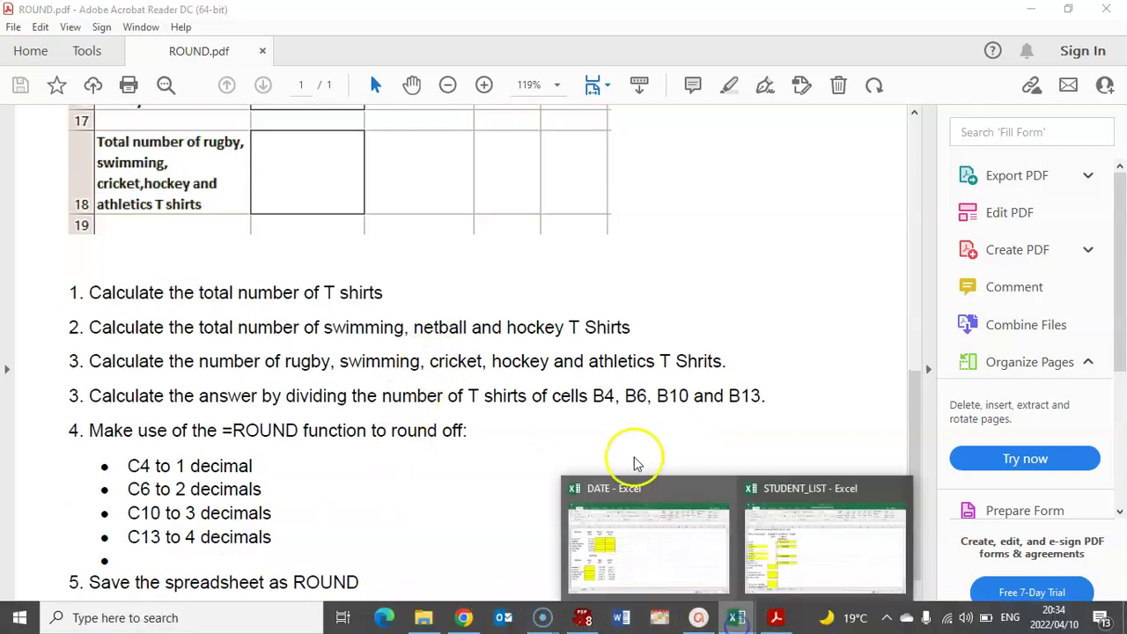
{"action": "left_click", "coordinate": [767, 523]}
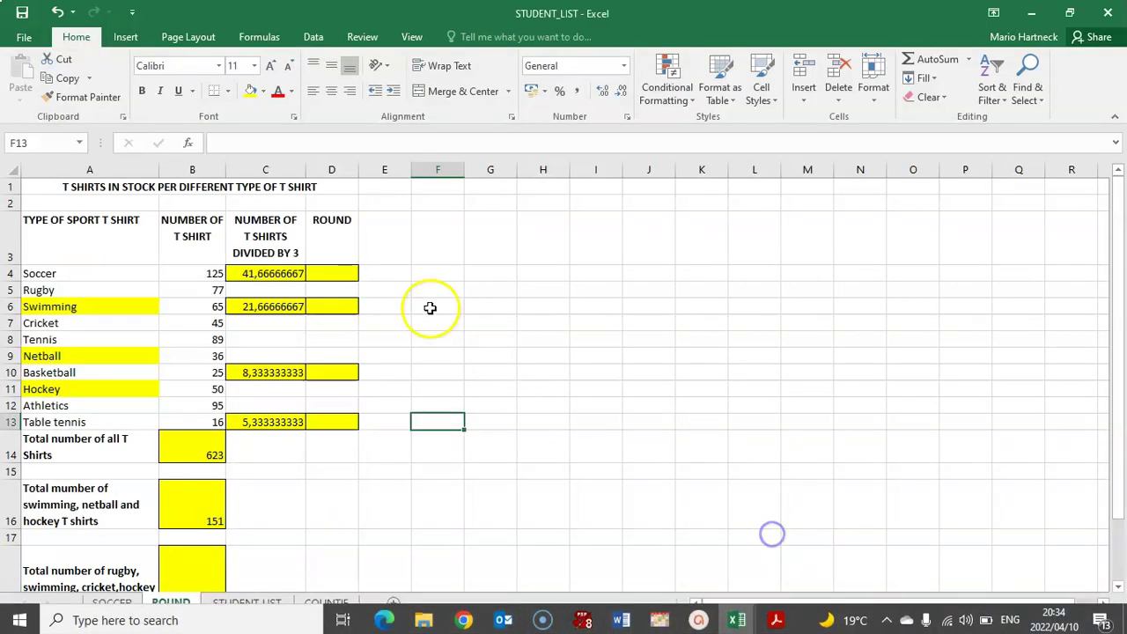
- Enter =ROUND(C4;1) in D4 so the Soccer value shows 41,7
{"action": "left_click", "coordinate": [268, 273]}
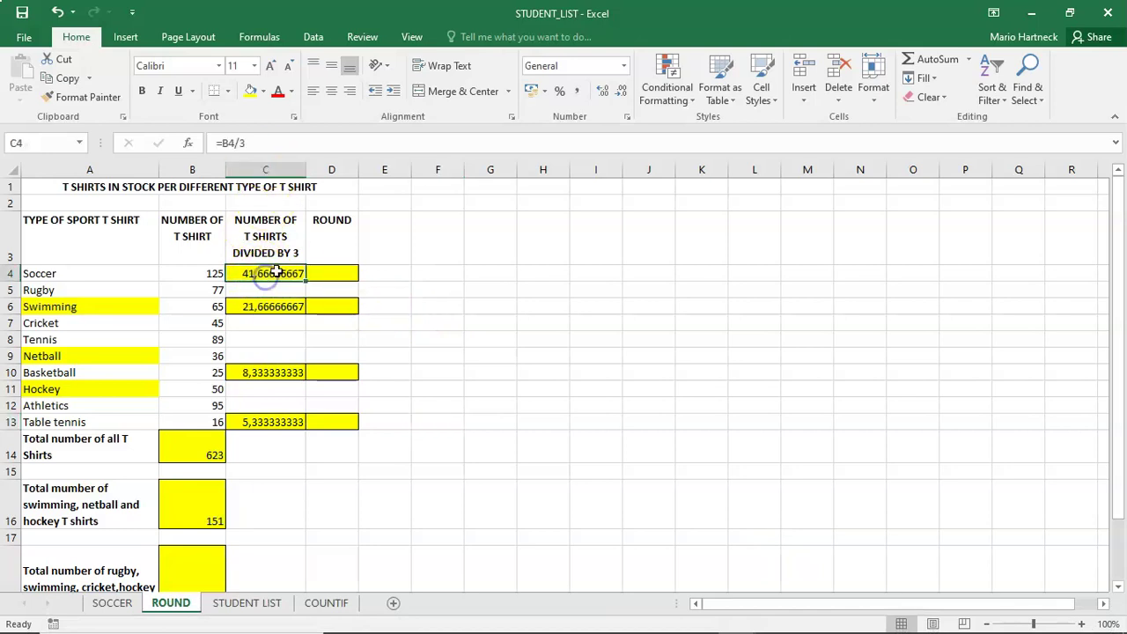
{"action": "left_click", "coordinate": [336, 276]}
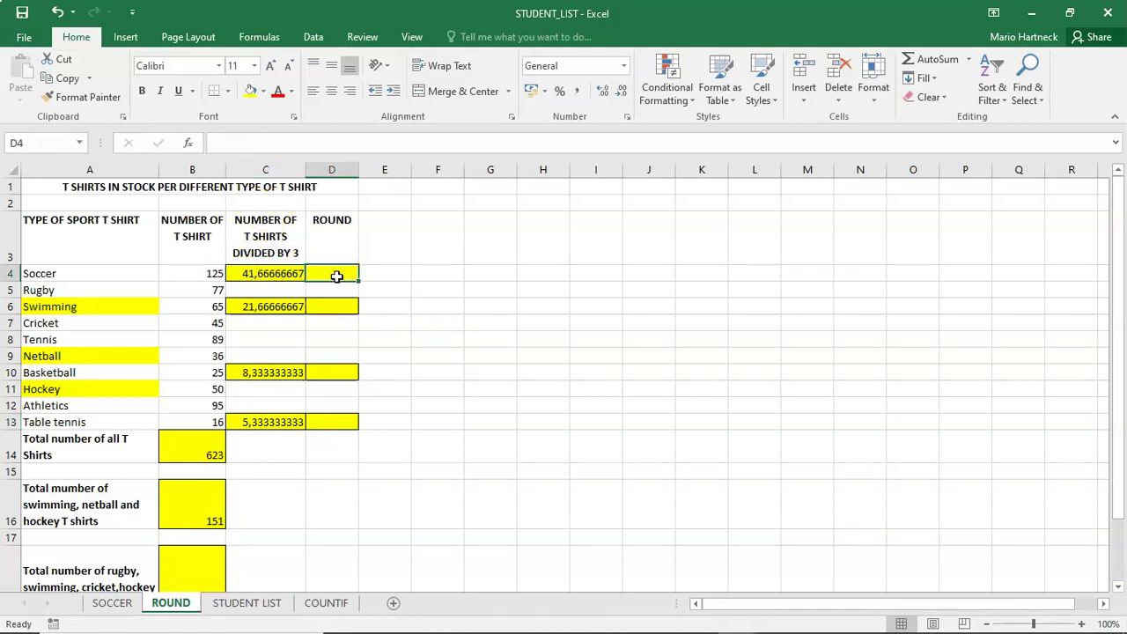
{"action": "type", "text": "=ROU"}
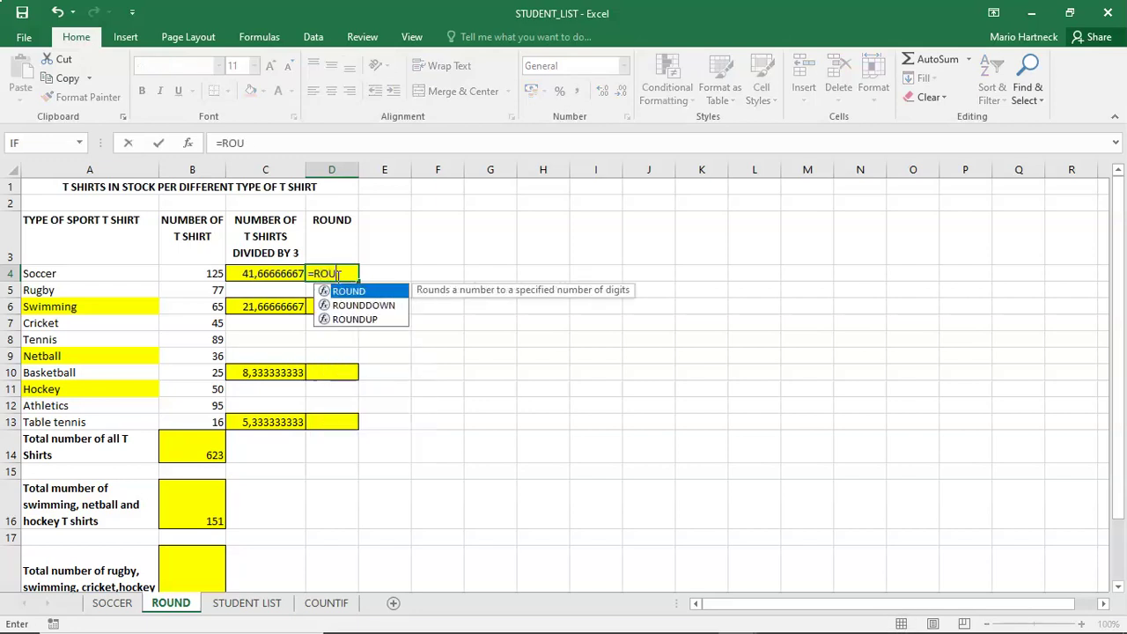
{"action": "type", "text": "N"}
{"action": "double_click", "coordinate": [342, 291]}
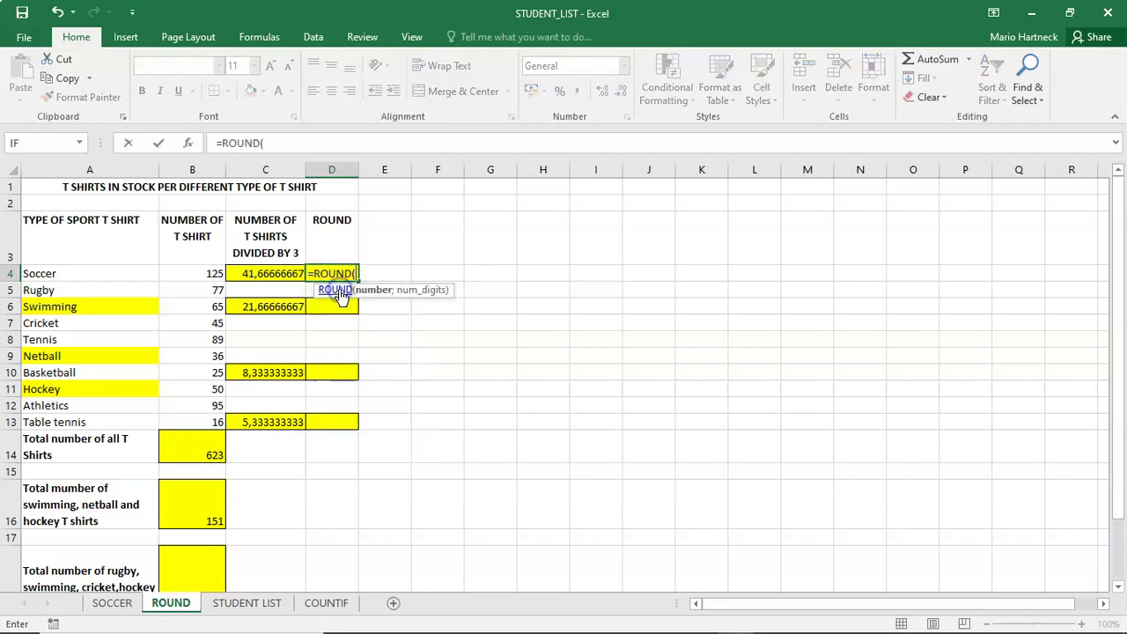
{"action": "left_click", "coordinate": [266, 273]}
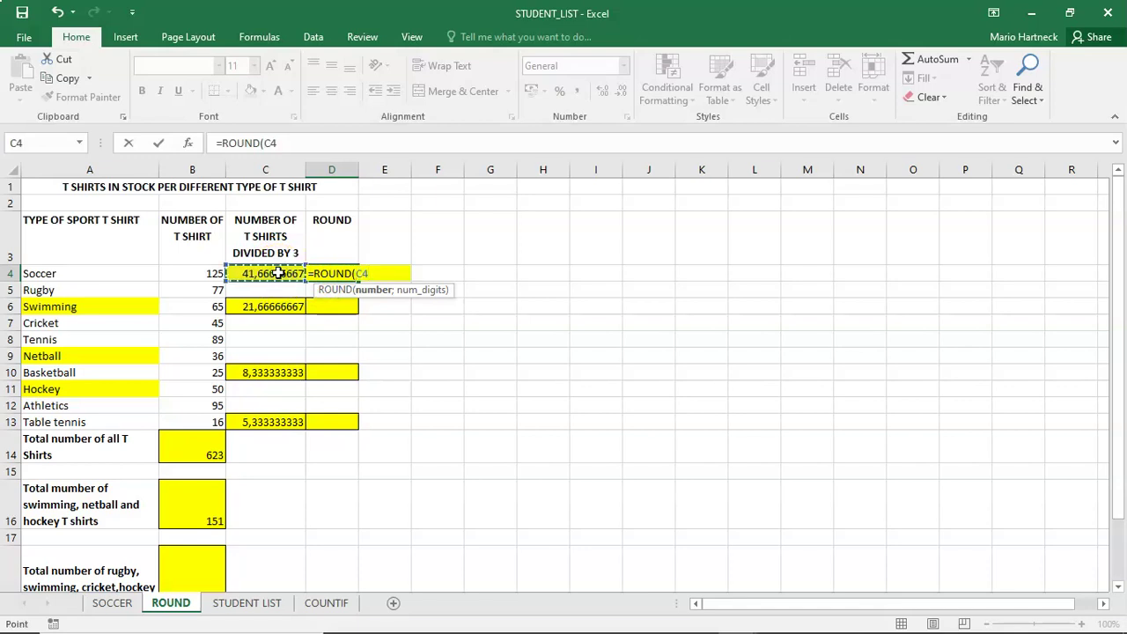
{"action": "key", "text": "BackSpace"}
{"action": "key", "text": "BackSpace"}
{"action": "left_click", "coordinate": [343, 274]}
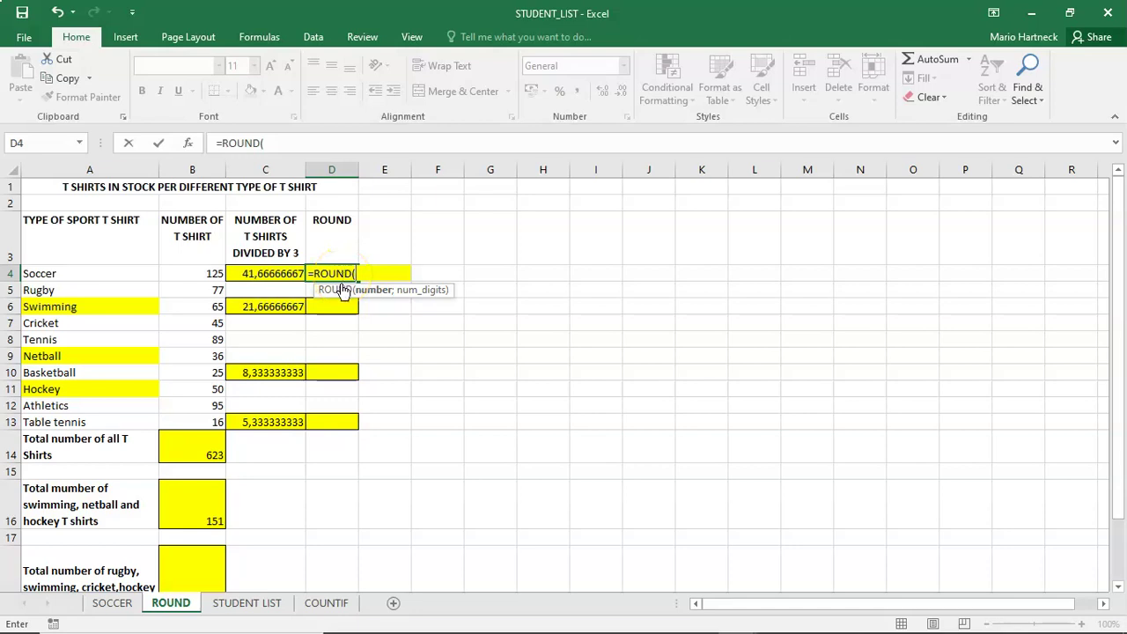
{"action": "left_click", "coordinate": [370, 294]}
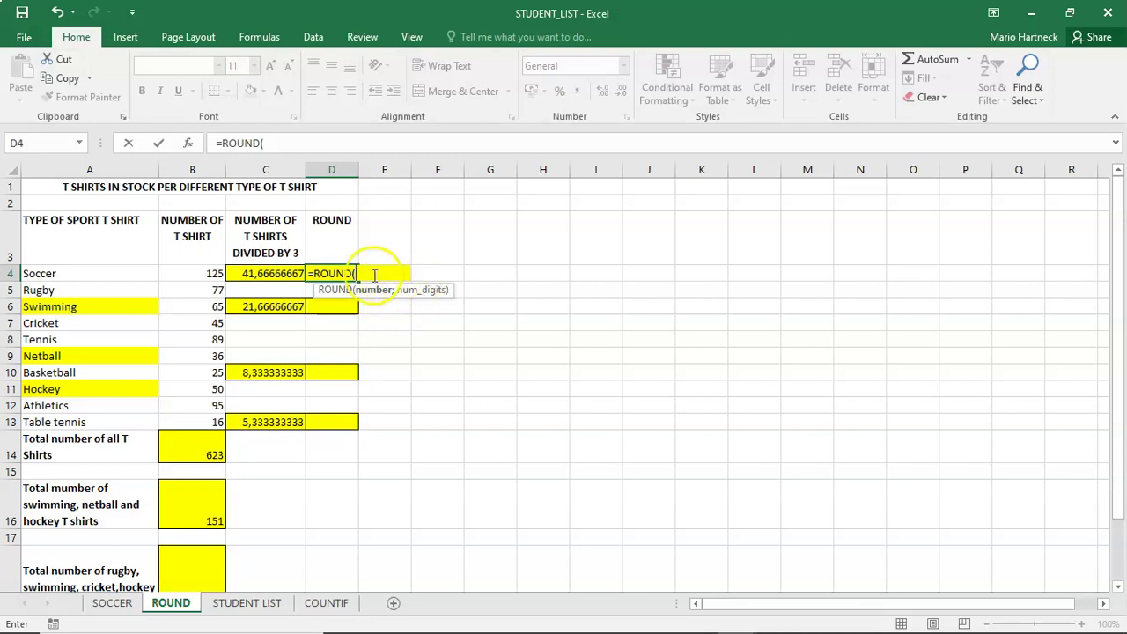
{"action": "left_click", "coordinate": [279, 274]}
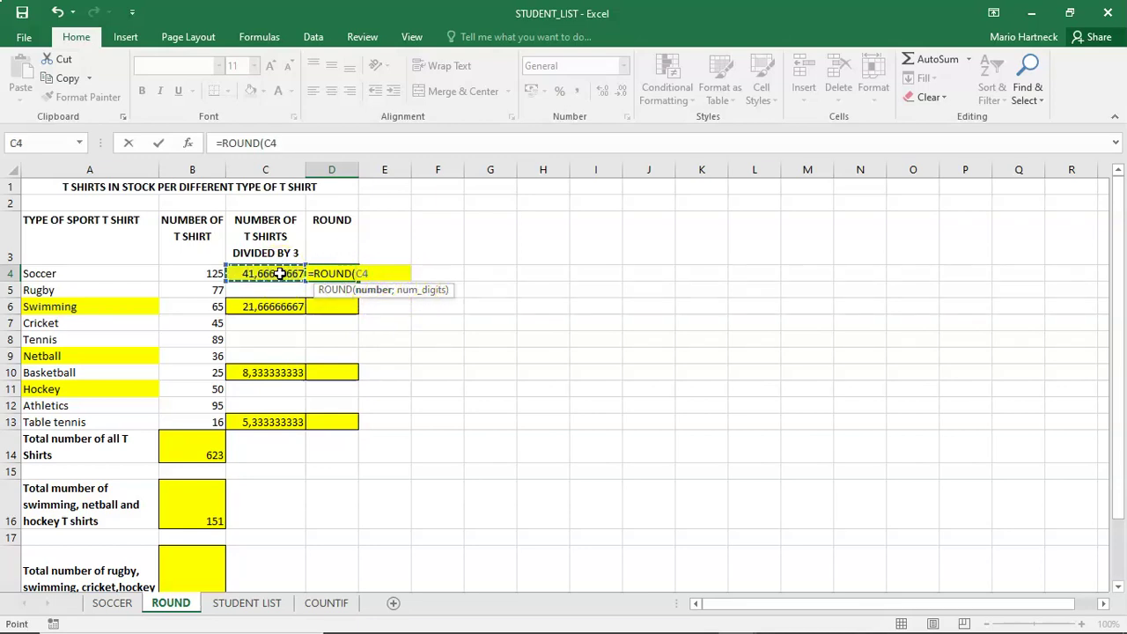
{"action": "type", "text": ";1"}
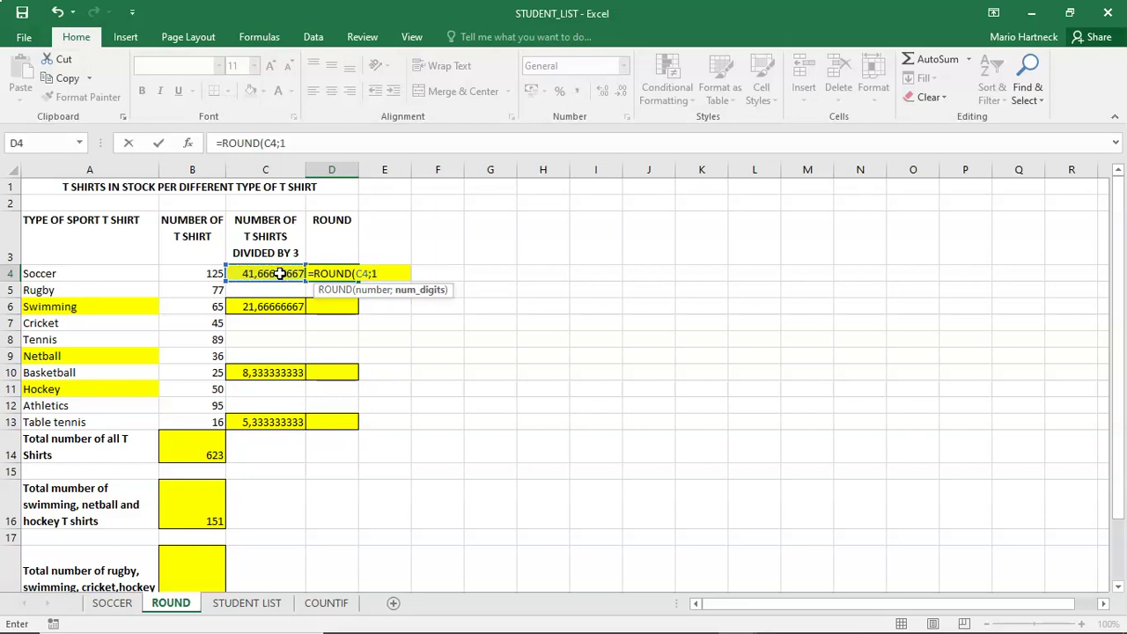
{"action": "key", "text": "Return"}
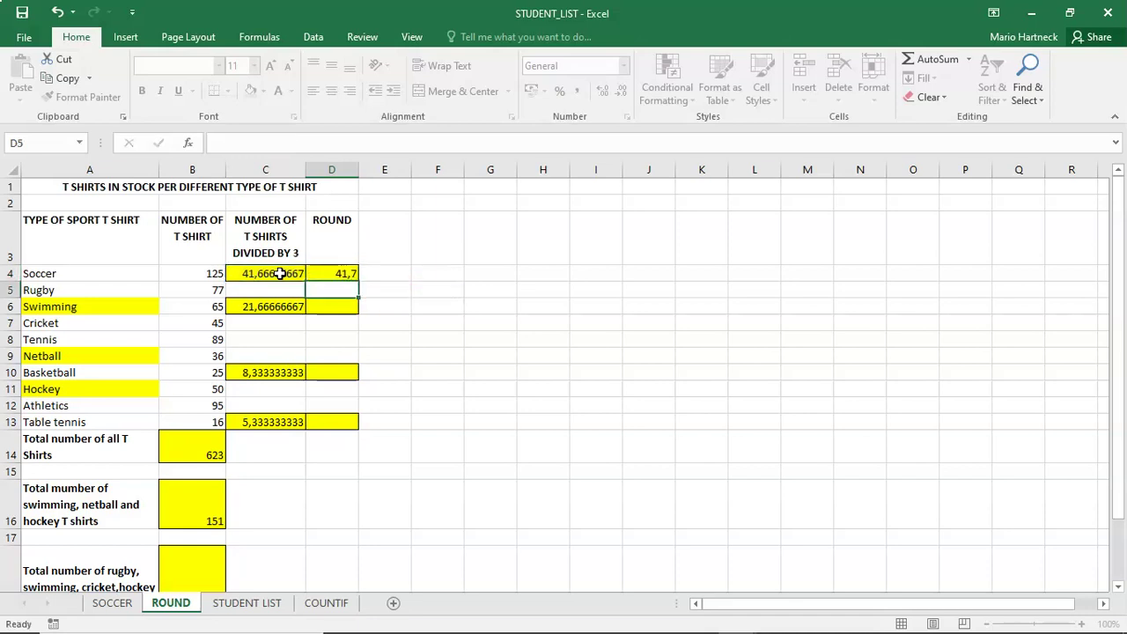
- Enter =ROUND(C6;2) in D6, showing 21,67 for Swimming
{"action": "left_click", "coordinate": [318, 312]}
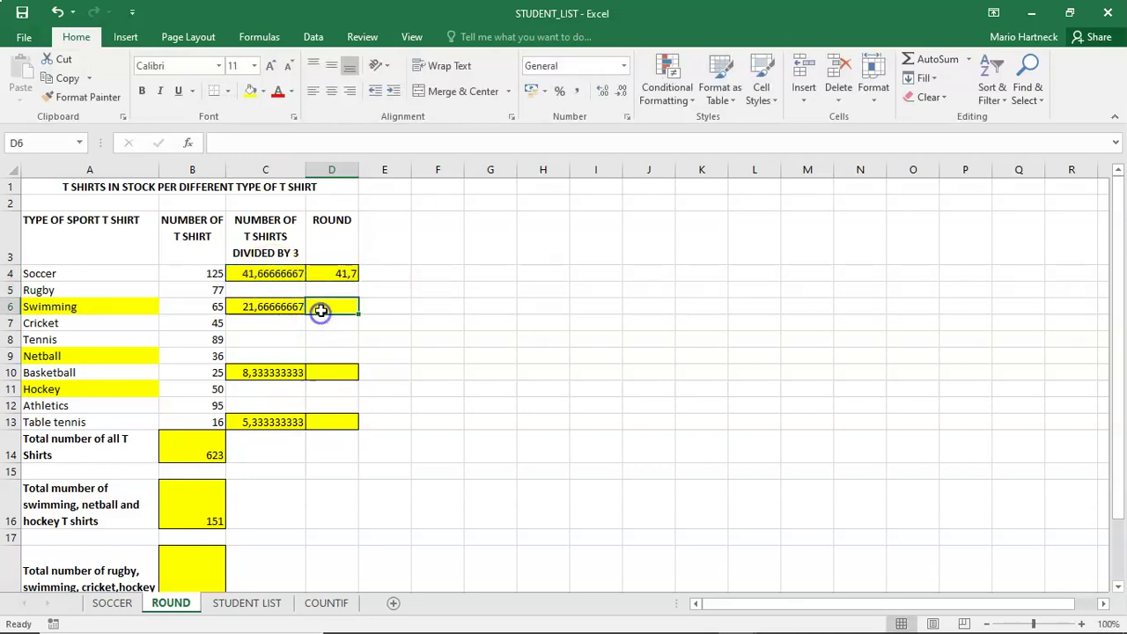
{"action": "type", "text": "="}
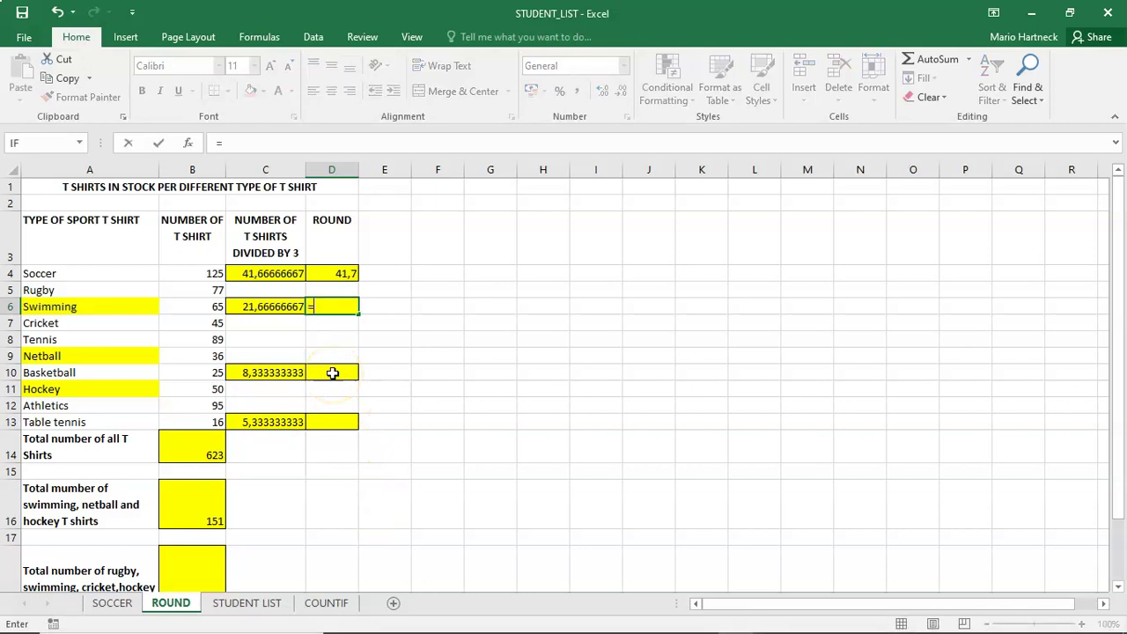
{"action": "type", "text": "ROUND"}
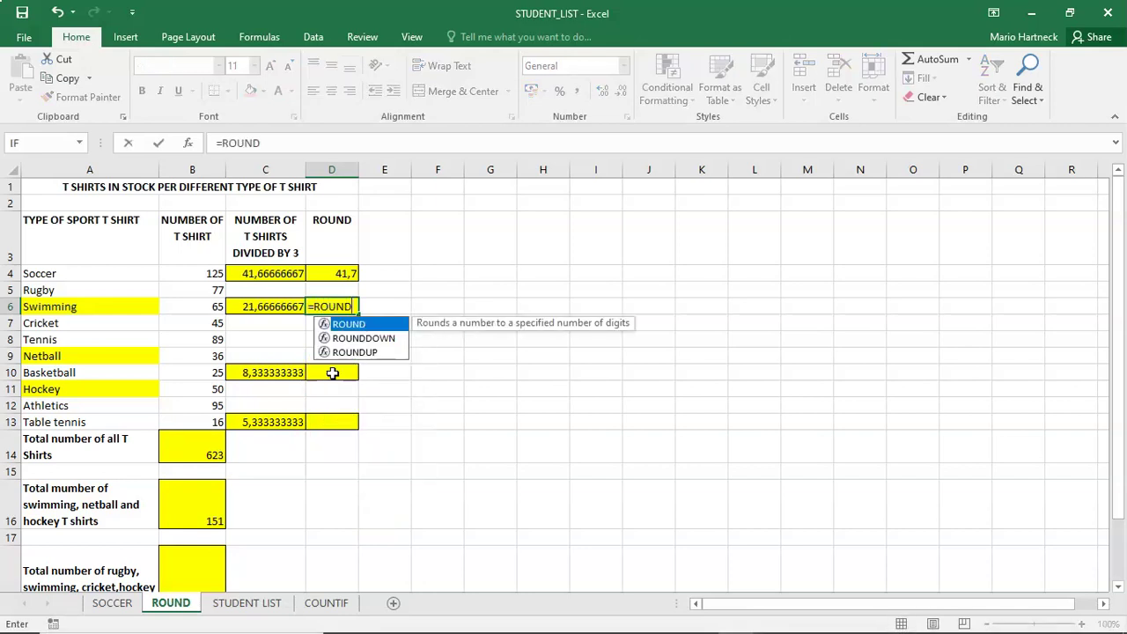
{"action": "type", "text": "("}
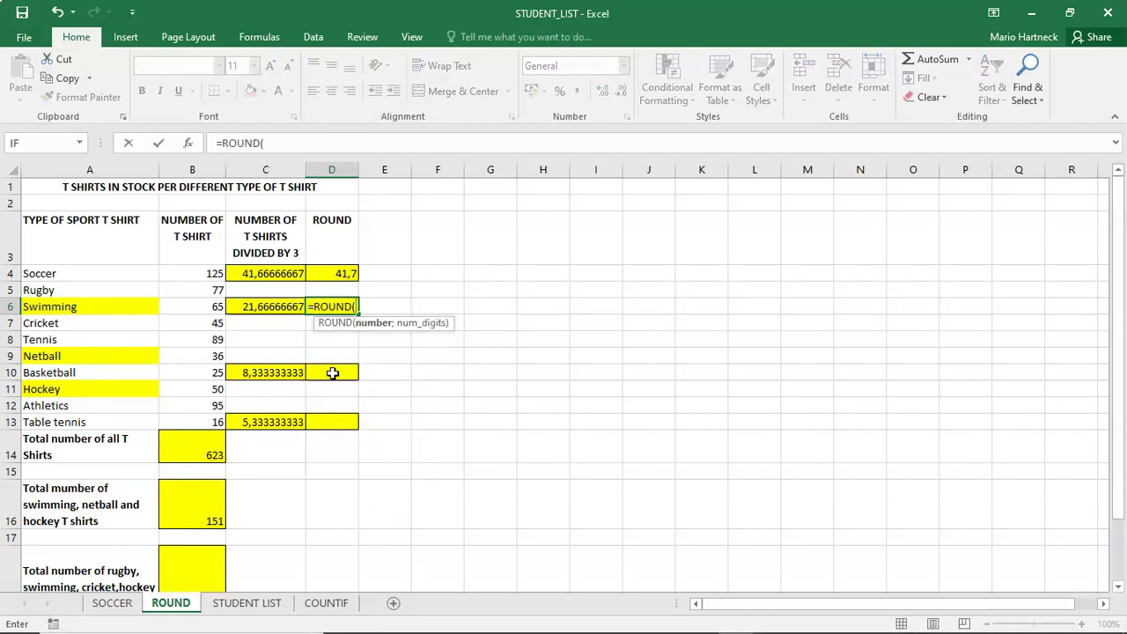
{"action": "left_click", "coordinate": [267, 306]}
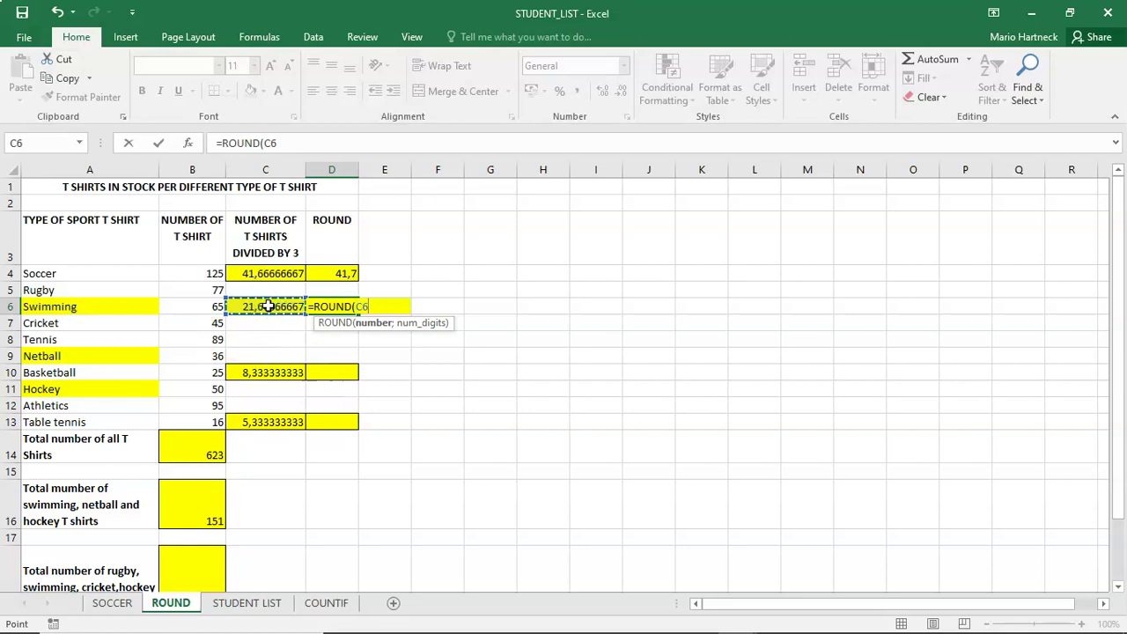
{"action": "type", "text": ";"}
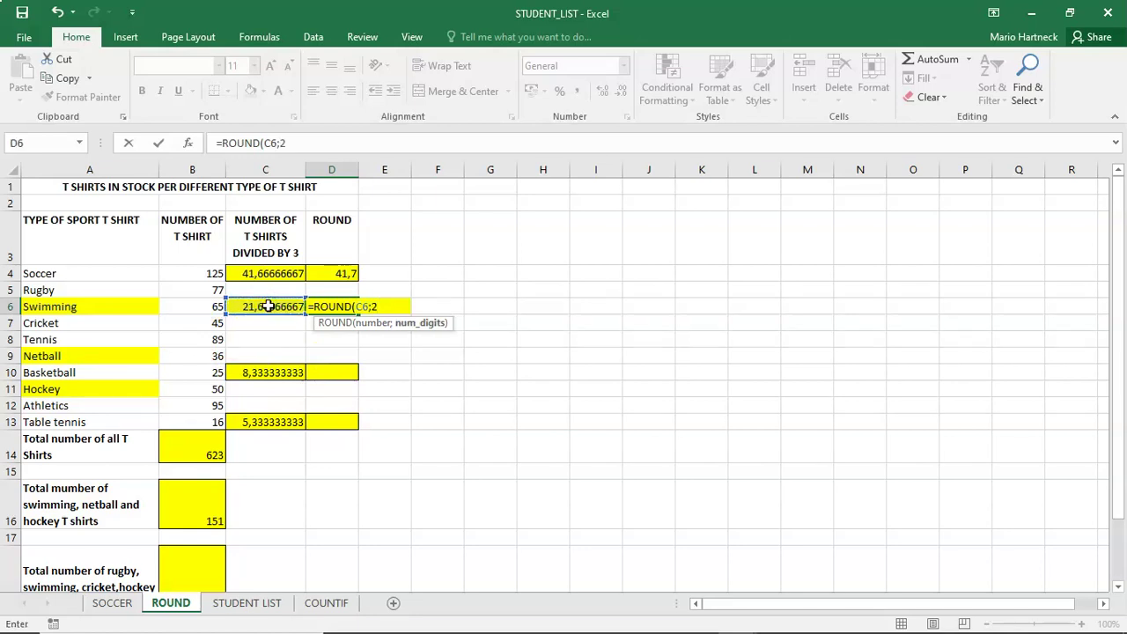
{"action": "type", "text": "2)"}
{"action": "key", "text": "Return"}
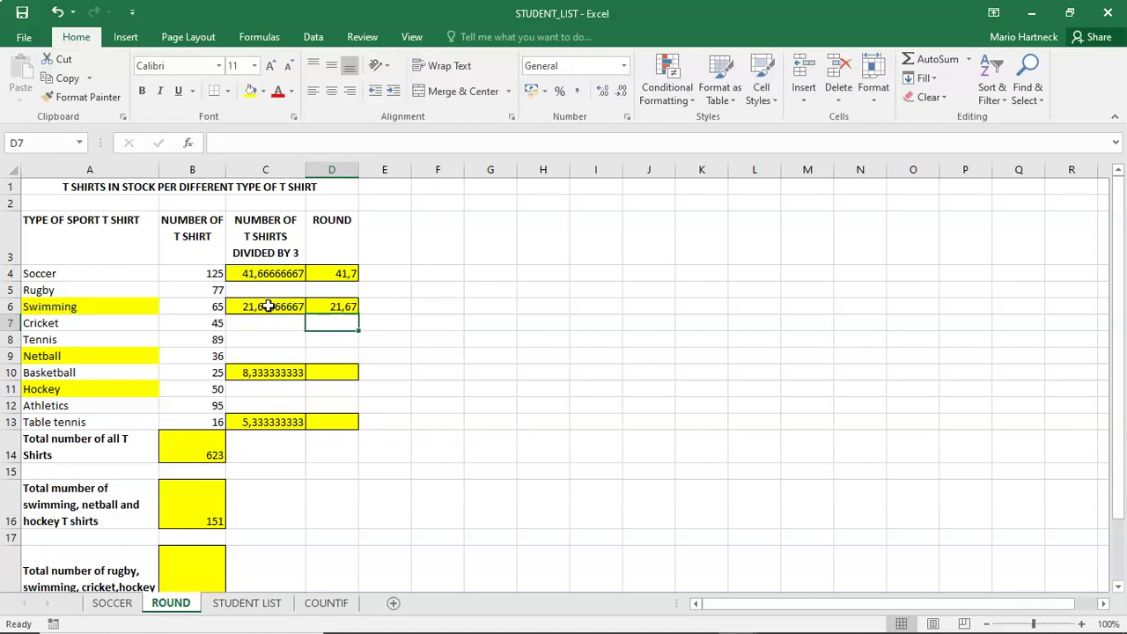
- Enter =ROUND(C10;3) in D10, showing 8,333 for Basketball
{"action": "left_click", "coordinate": [316, 371]}
{"action": "double_click", "coordinate": [318, 373]}
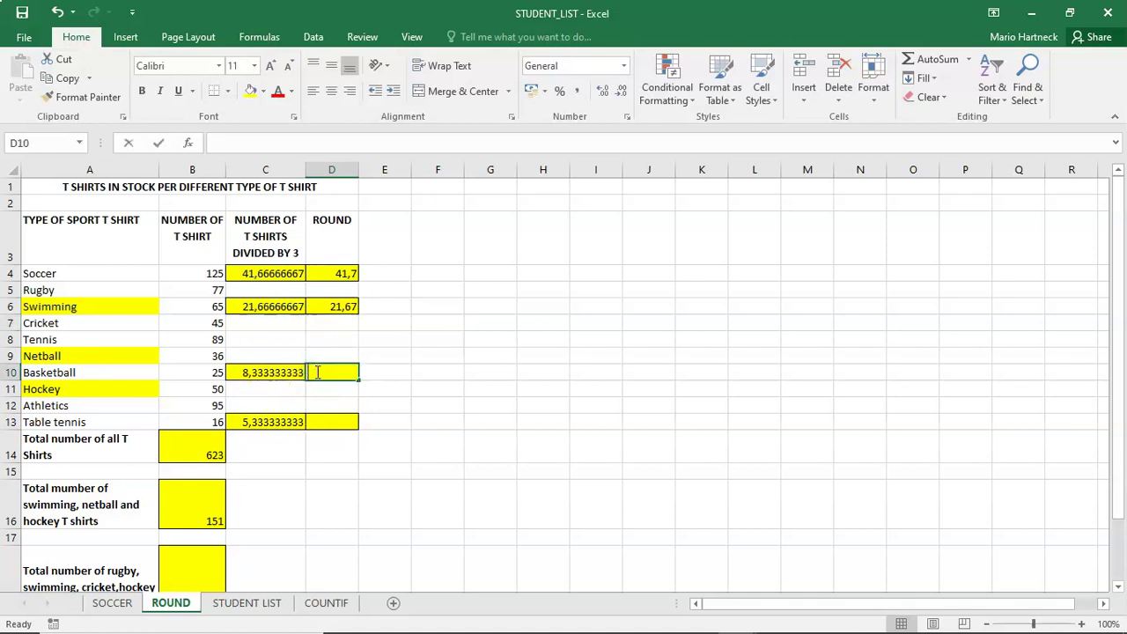
{"action": "type", "text": "=ROUND"}
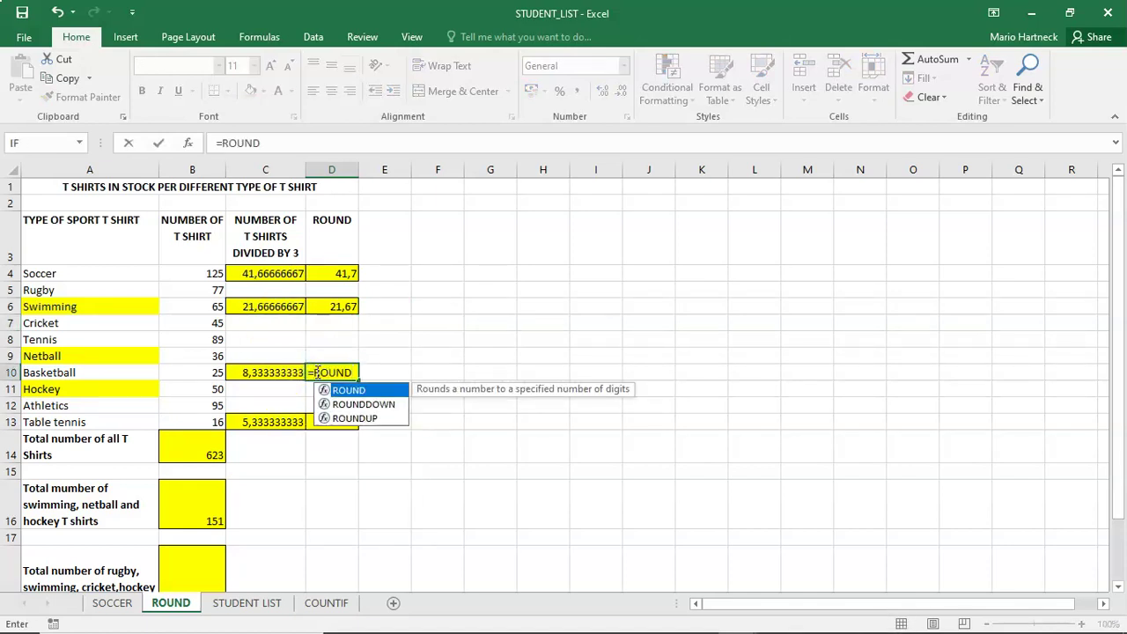
{"action": "type", "text": "("}
{"action": "left_click", "coordinate": [271, 373]}
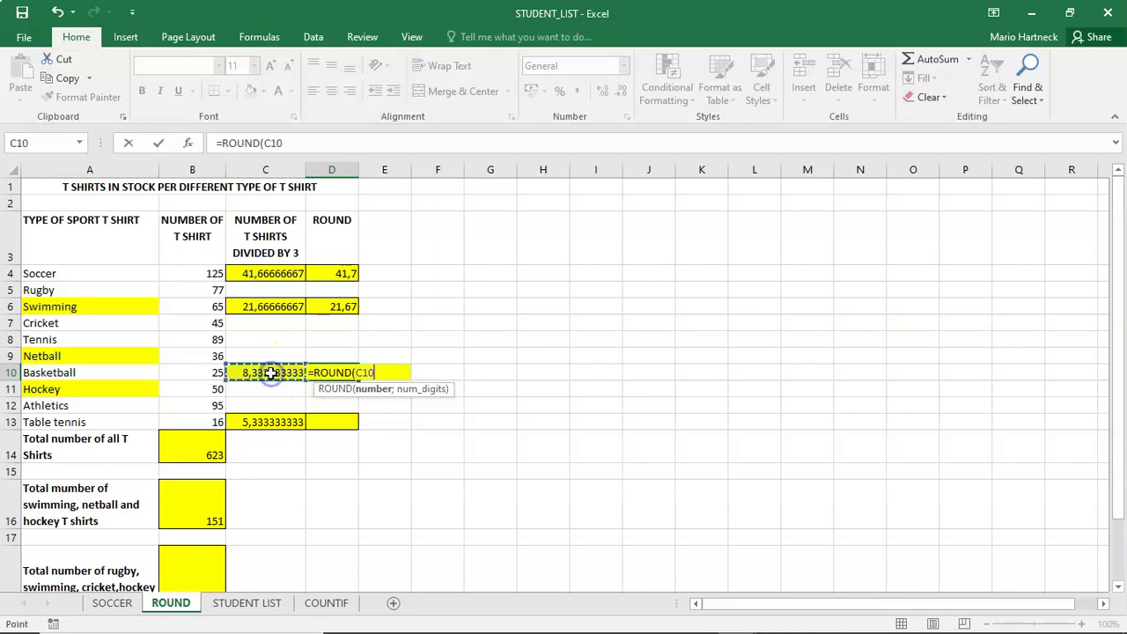
{"action": "type", "text": ";"}
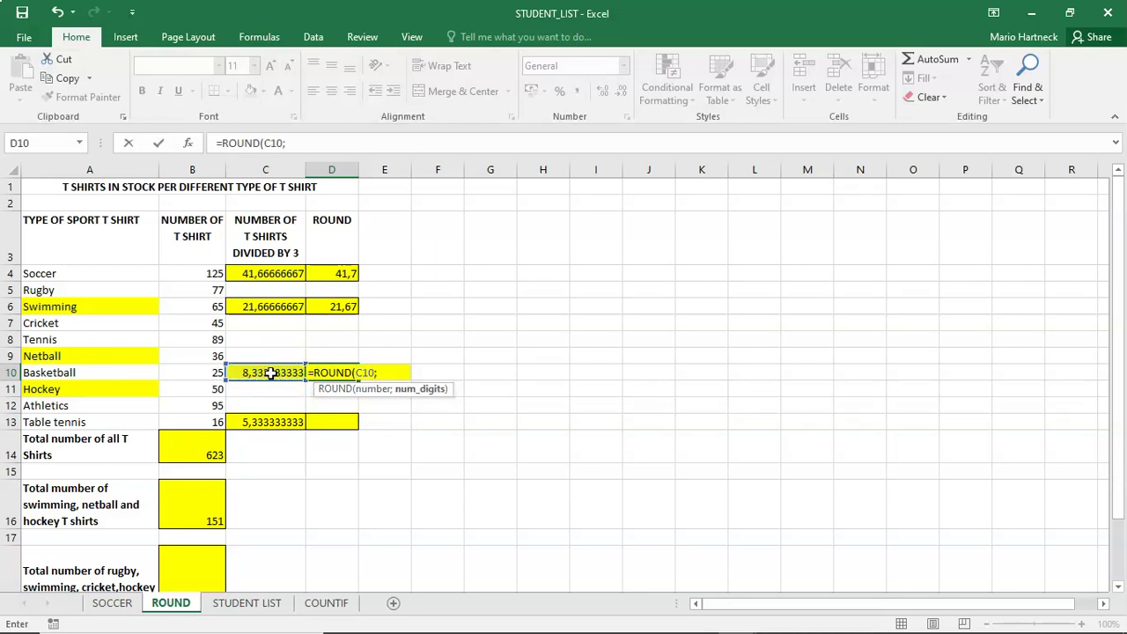
{"action": "type", "text": "3)"}
{"action": "key", "text": "Return"}
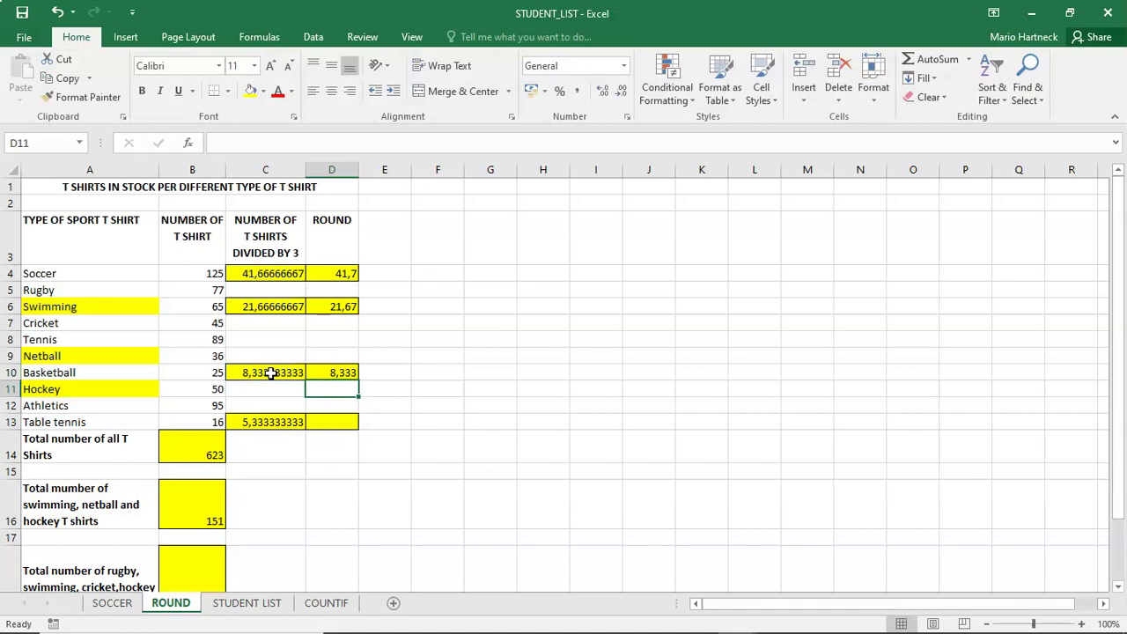
- Enter =ROUND(C13;4) in D13, showing 5,3333 for Table tennis
{"action": "left_click", "coordinate": [323, 420]}
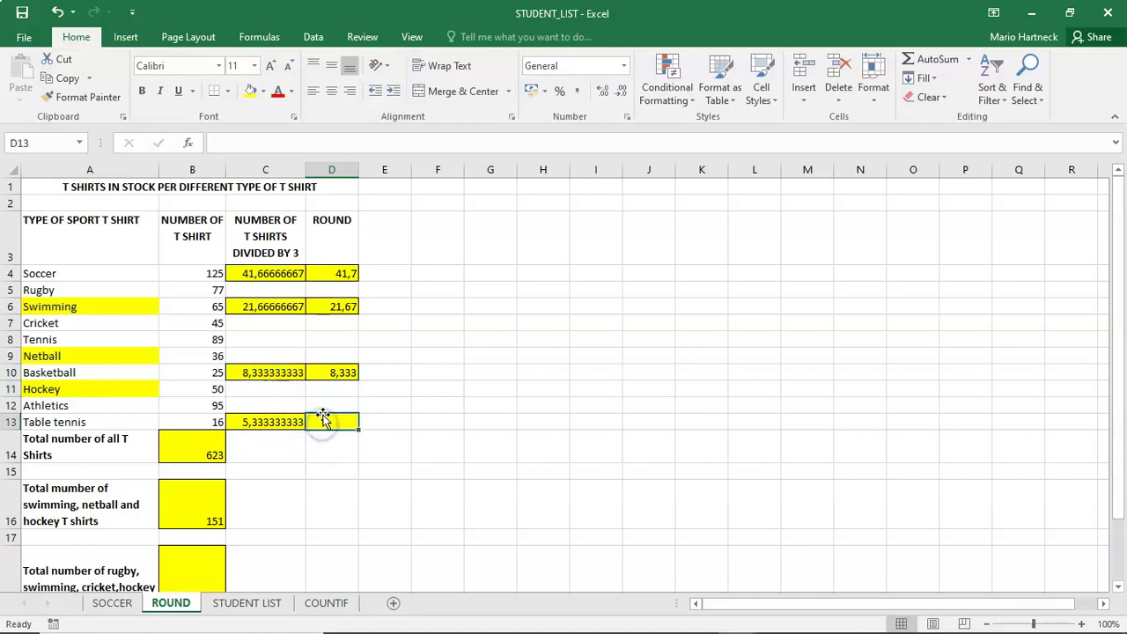
{"action": "type", "text": "=ROUND("}
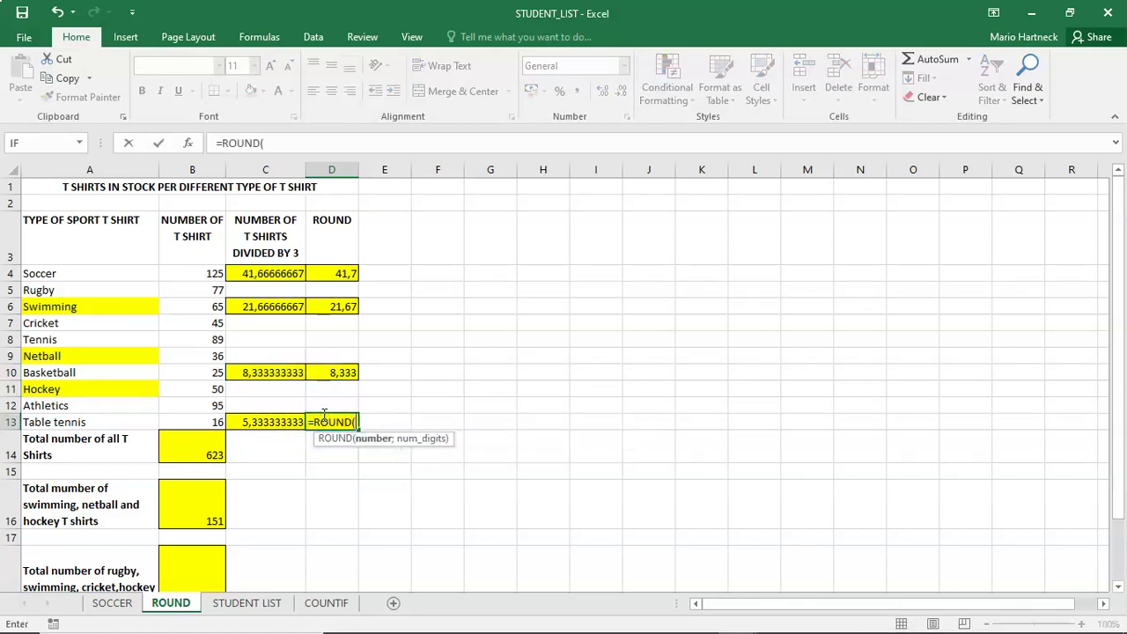
{"action": "left_click", "coordinate": [260, 423]}
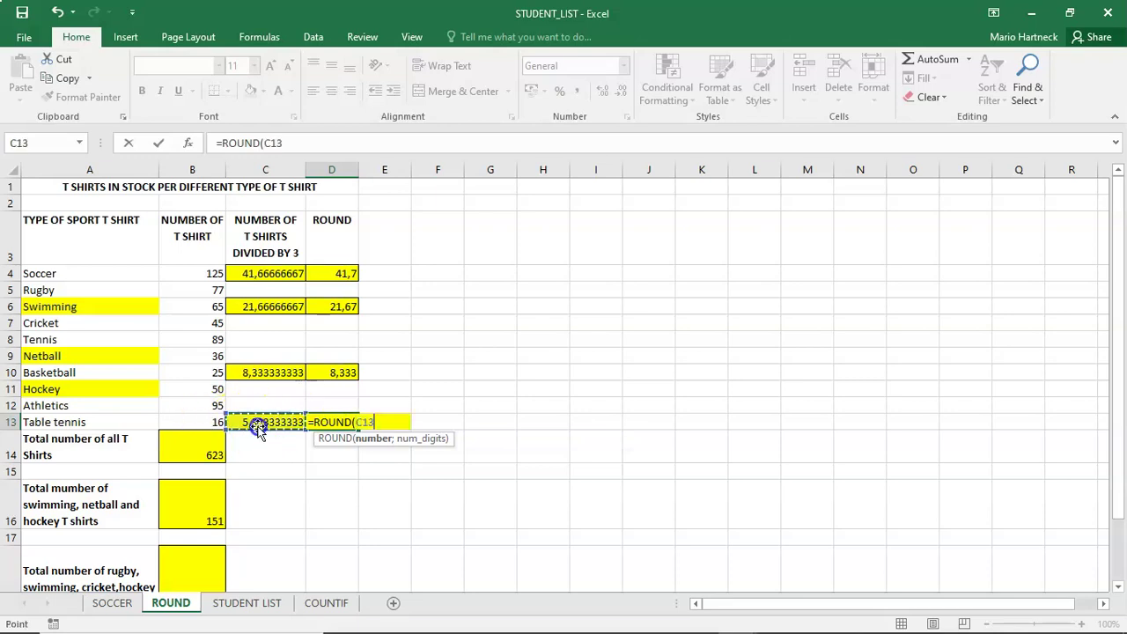
{"action": "type", "text": ";4"}
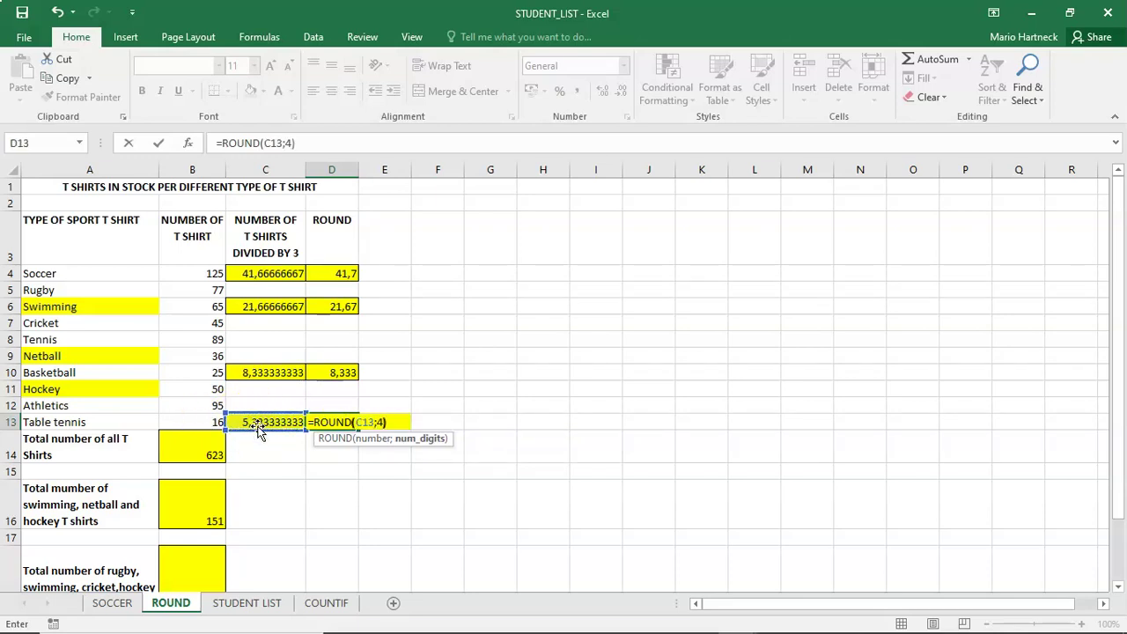
{"action": "key", "text": "Return"}
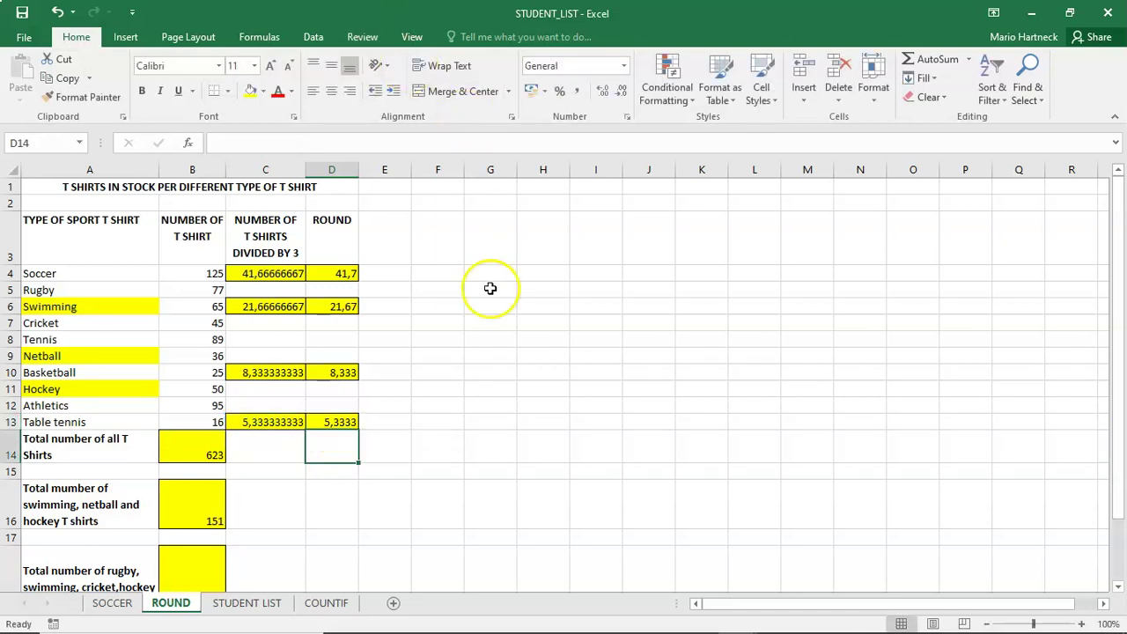
{"action": "scroll", "coordinate": [483, 300], "scroll_direction": "down", "scroll_amount": 3}
{"action": "scroll", "coordinate": [484, 300], "scroll_direction": "up", "scroll_amount": 3}
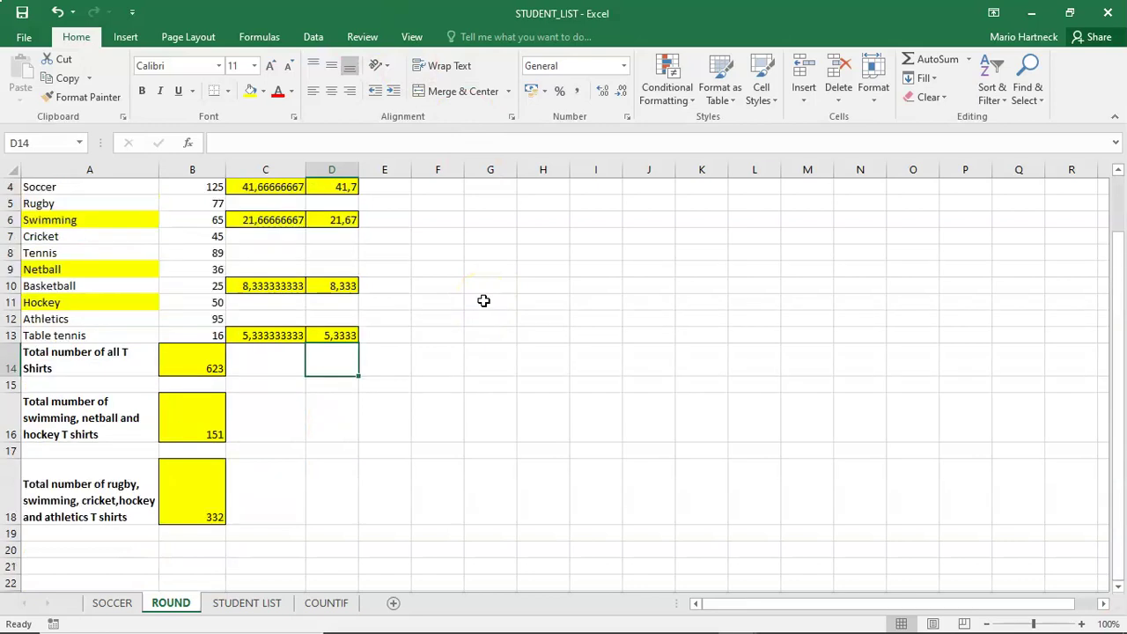